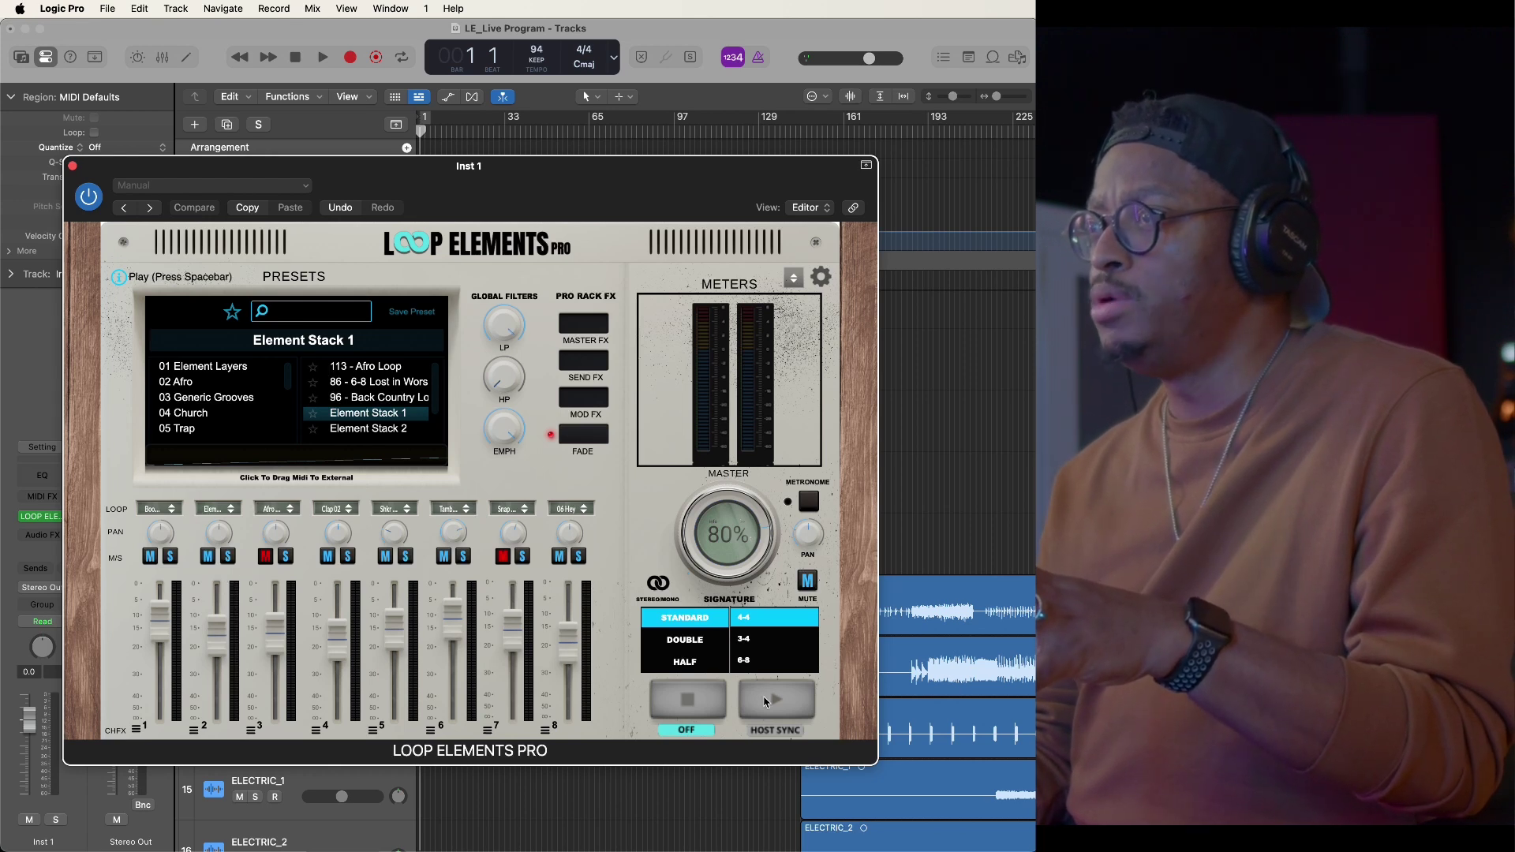
- Enable Host Sync in the loop plugin, start its playback, and unmute channels 7 and 3
{"action": "left_click", "coordinate": [771, 730]}
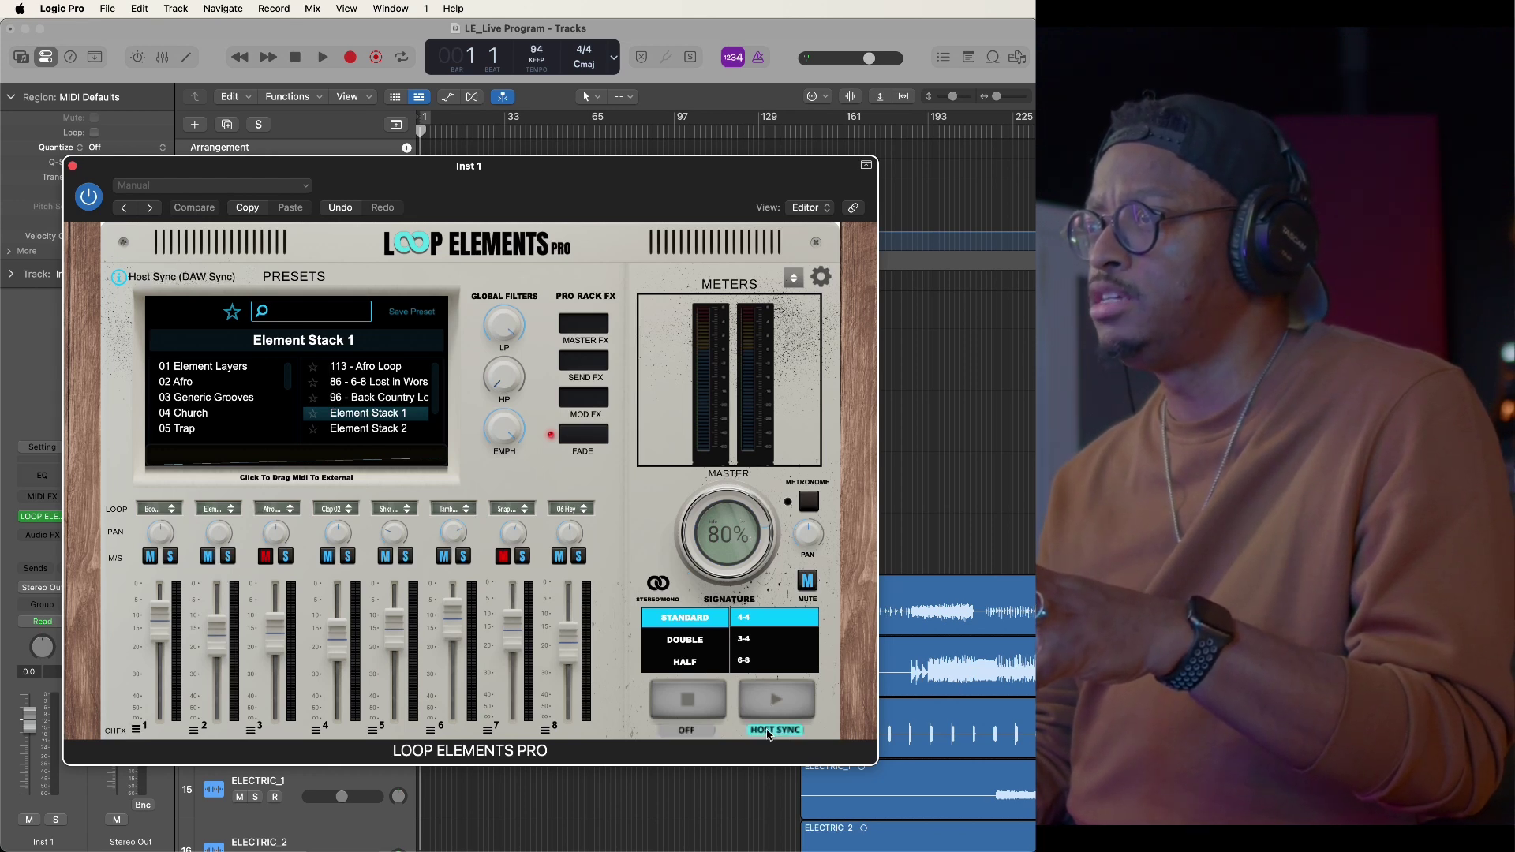
{"action": "left_click", "coordinate": [770, 701]}
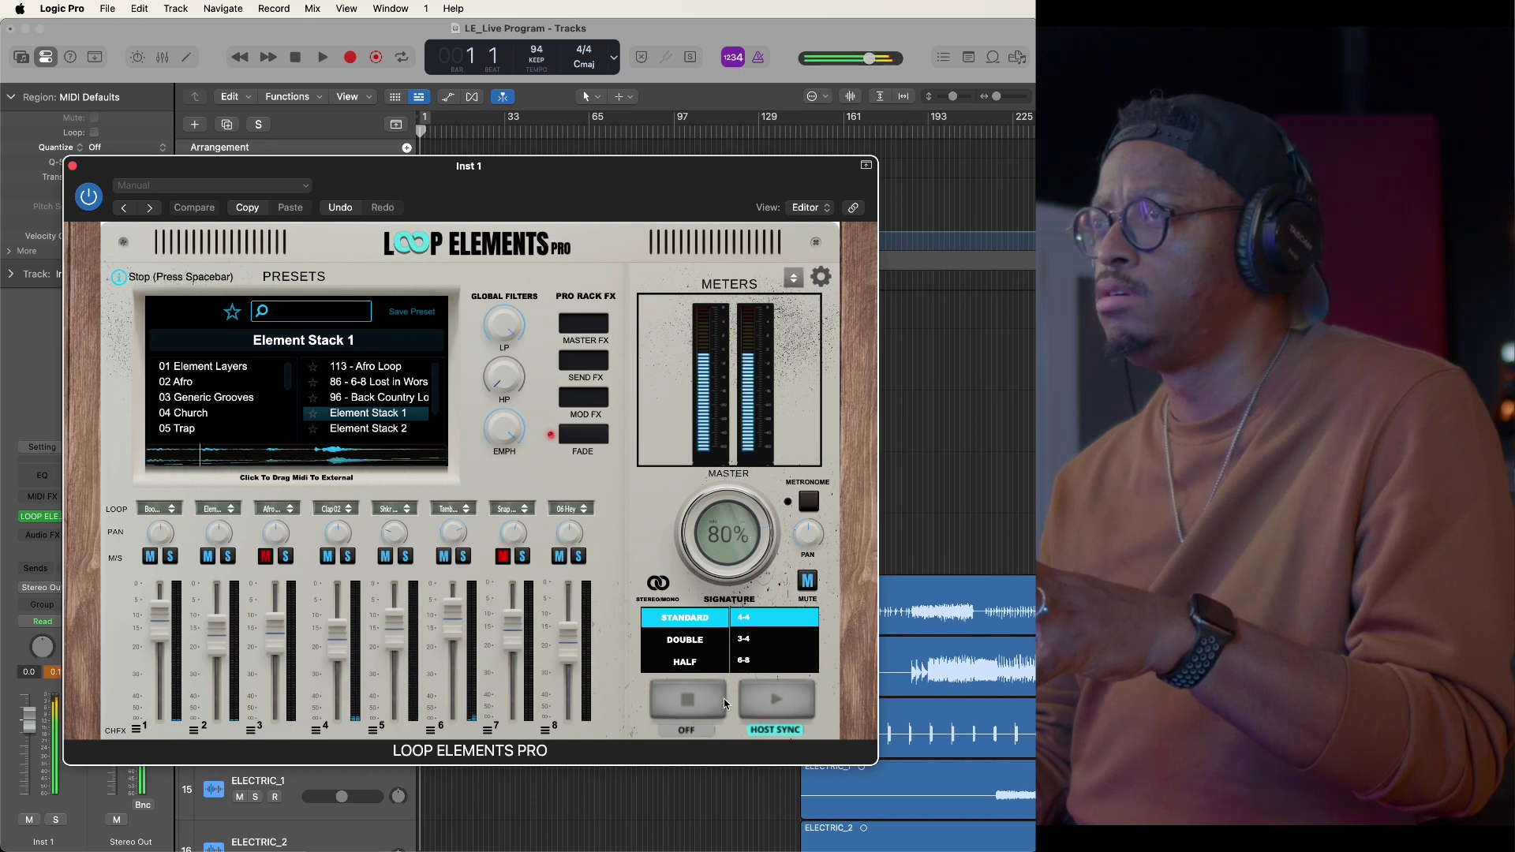
{"action": "left_click", "coordinate": [503, 557]}
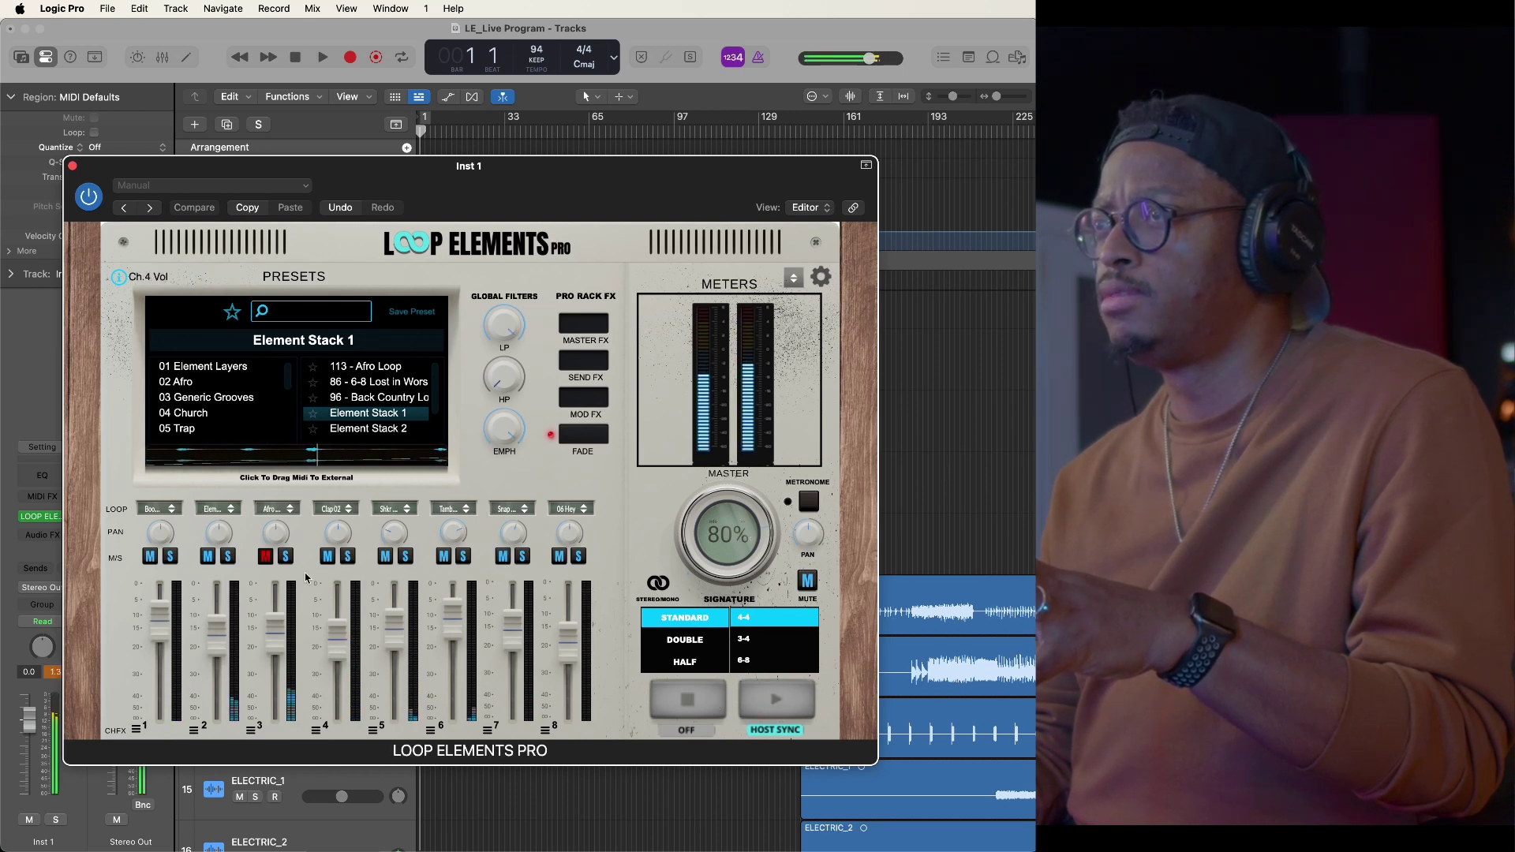
{"action": "left_click", "coordinate": [266, 557]}
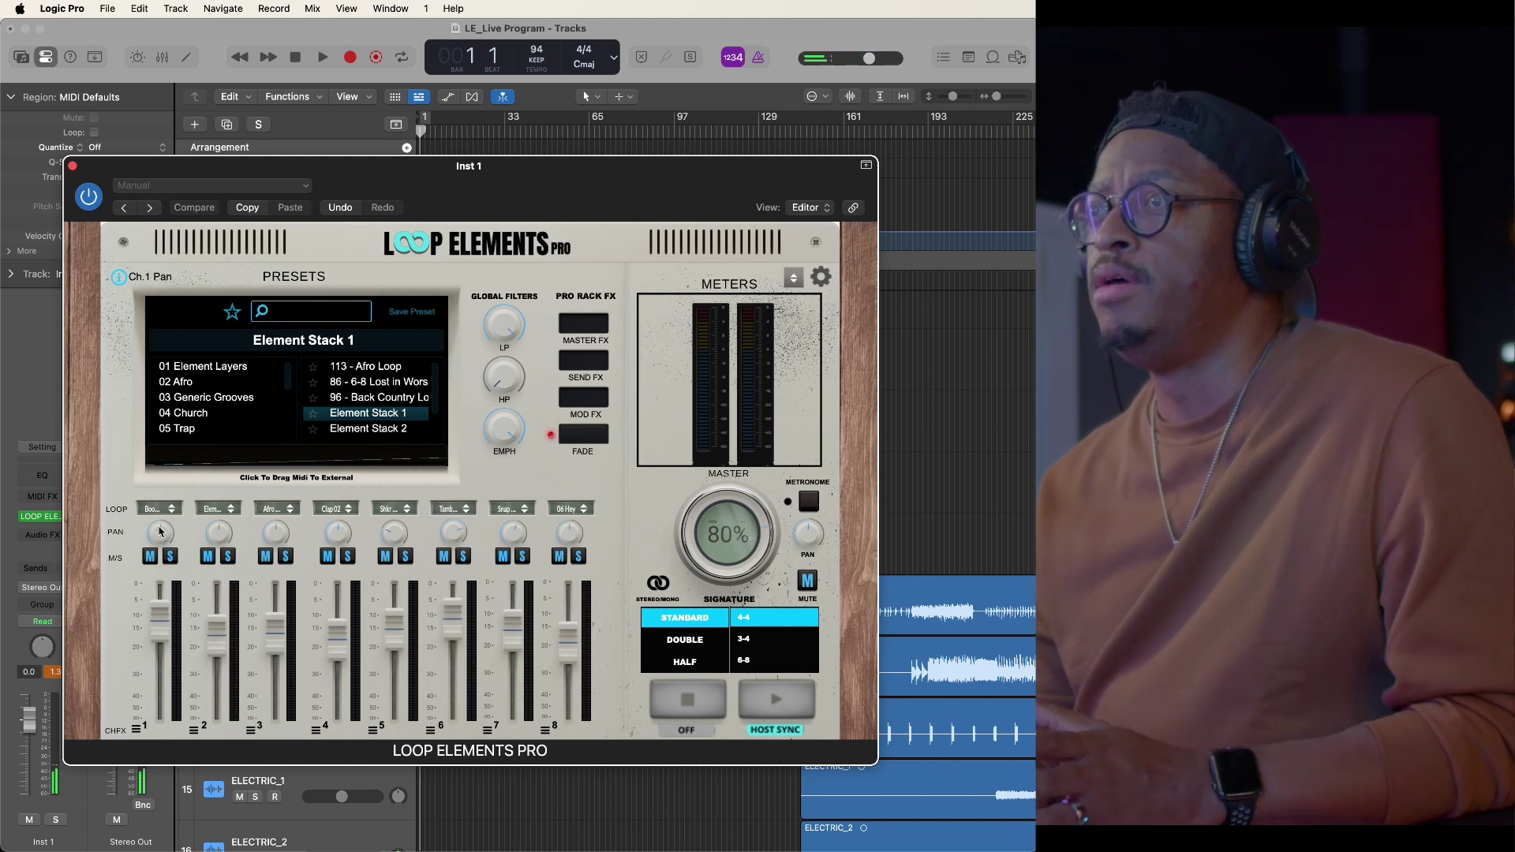
- Solo the plugin's loop channels one at a time, from channel 1 through channel 8, to audition each layer
{"action": "left_click", "coordinate": [169, 556]}
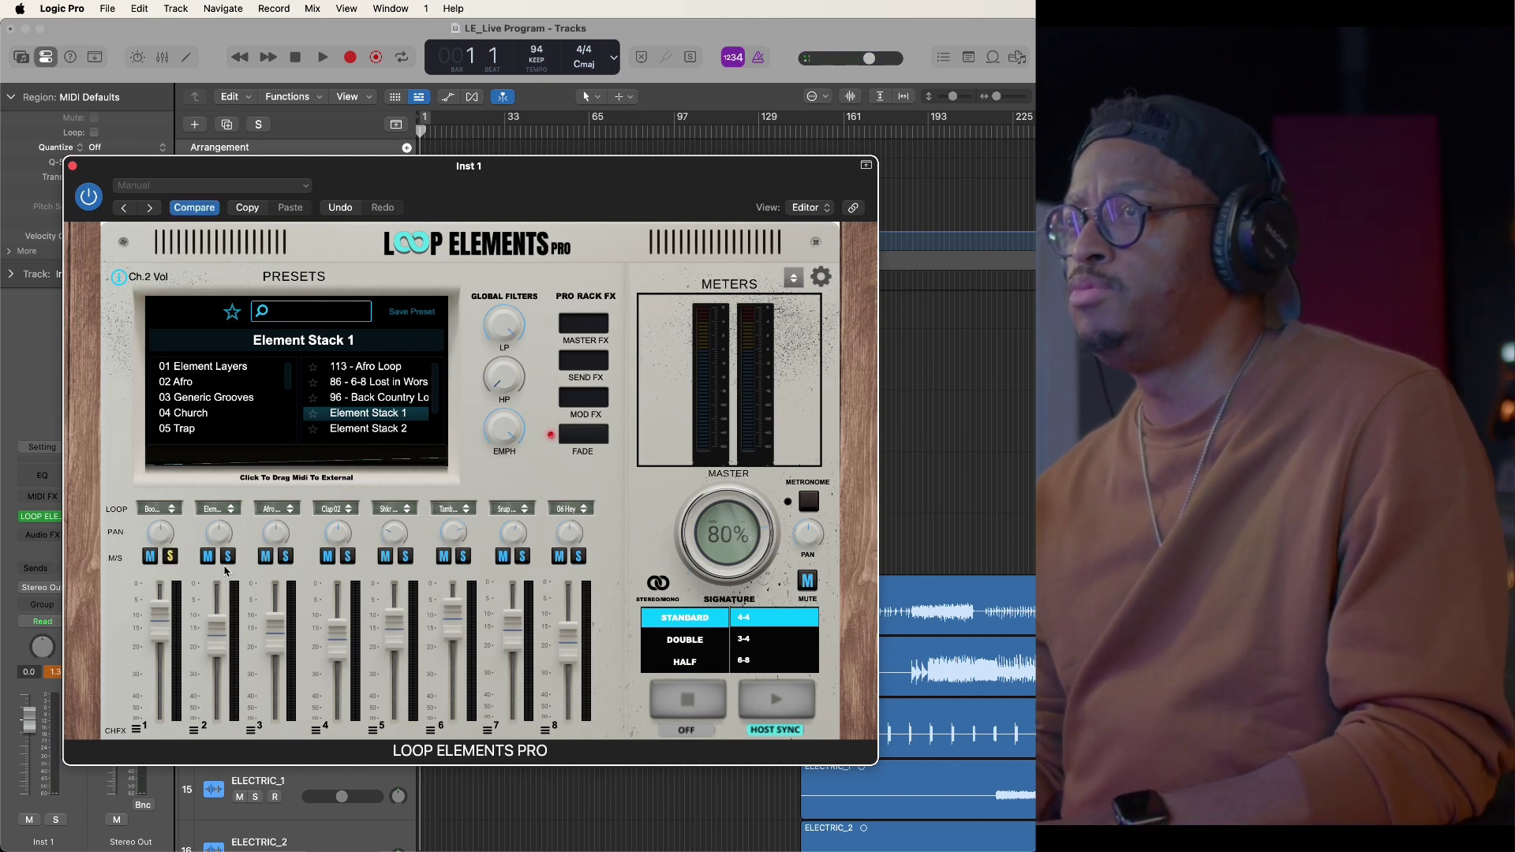
{"action": "left_click", "coordinate": [169, 556]}
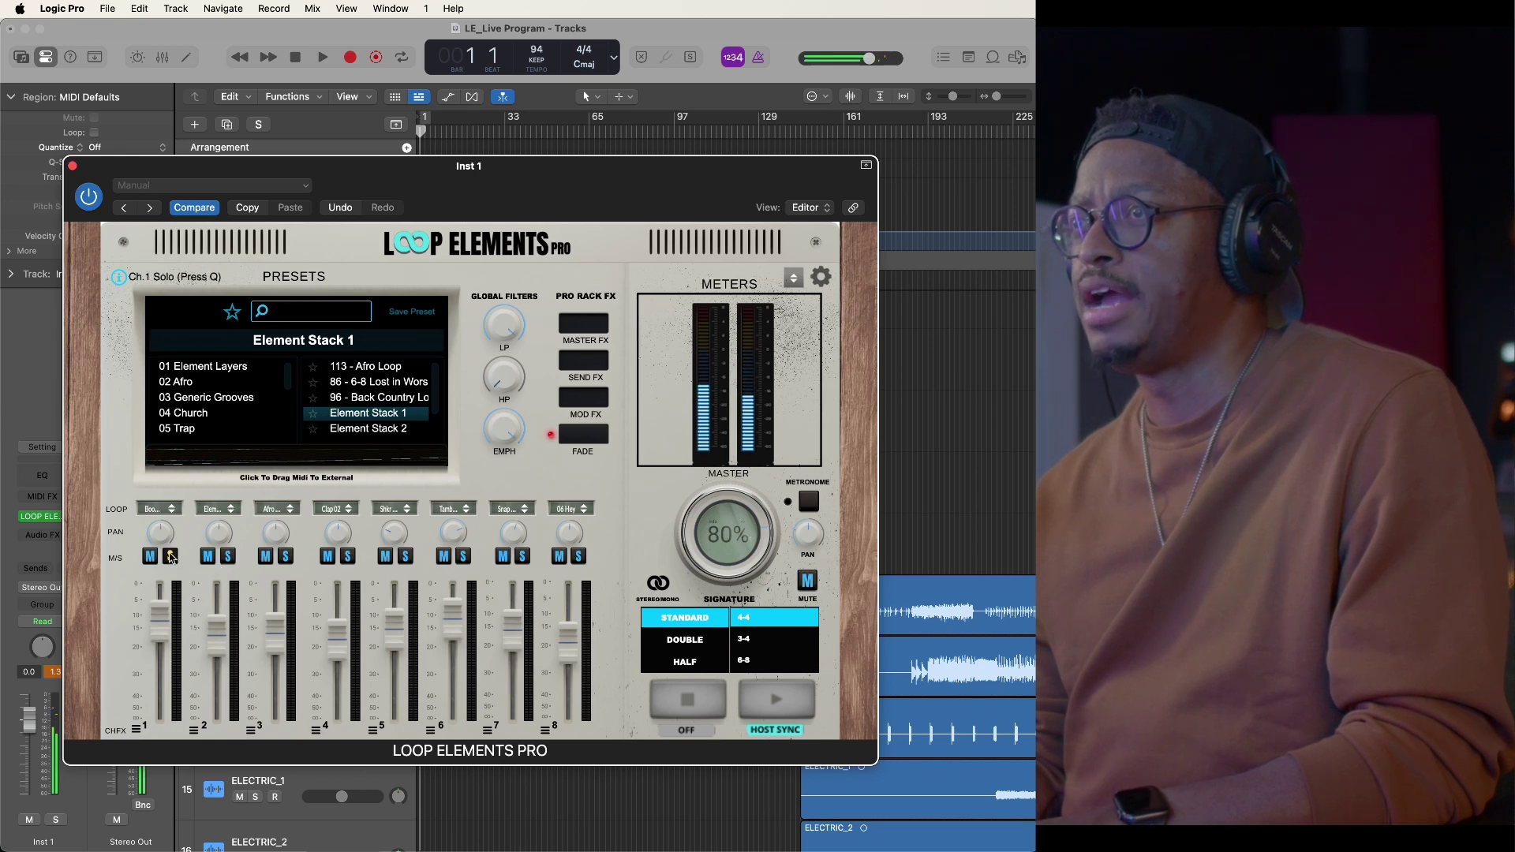
{"action": "left_click", "coordinate": [229, 556]}
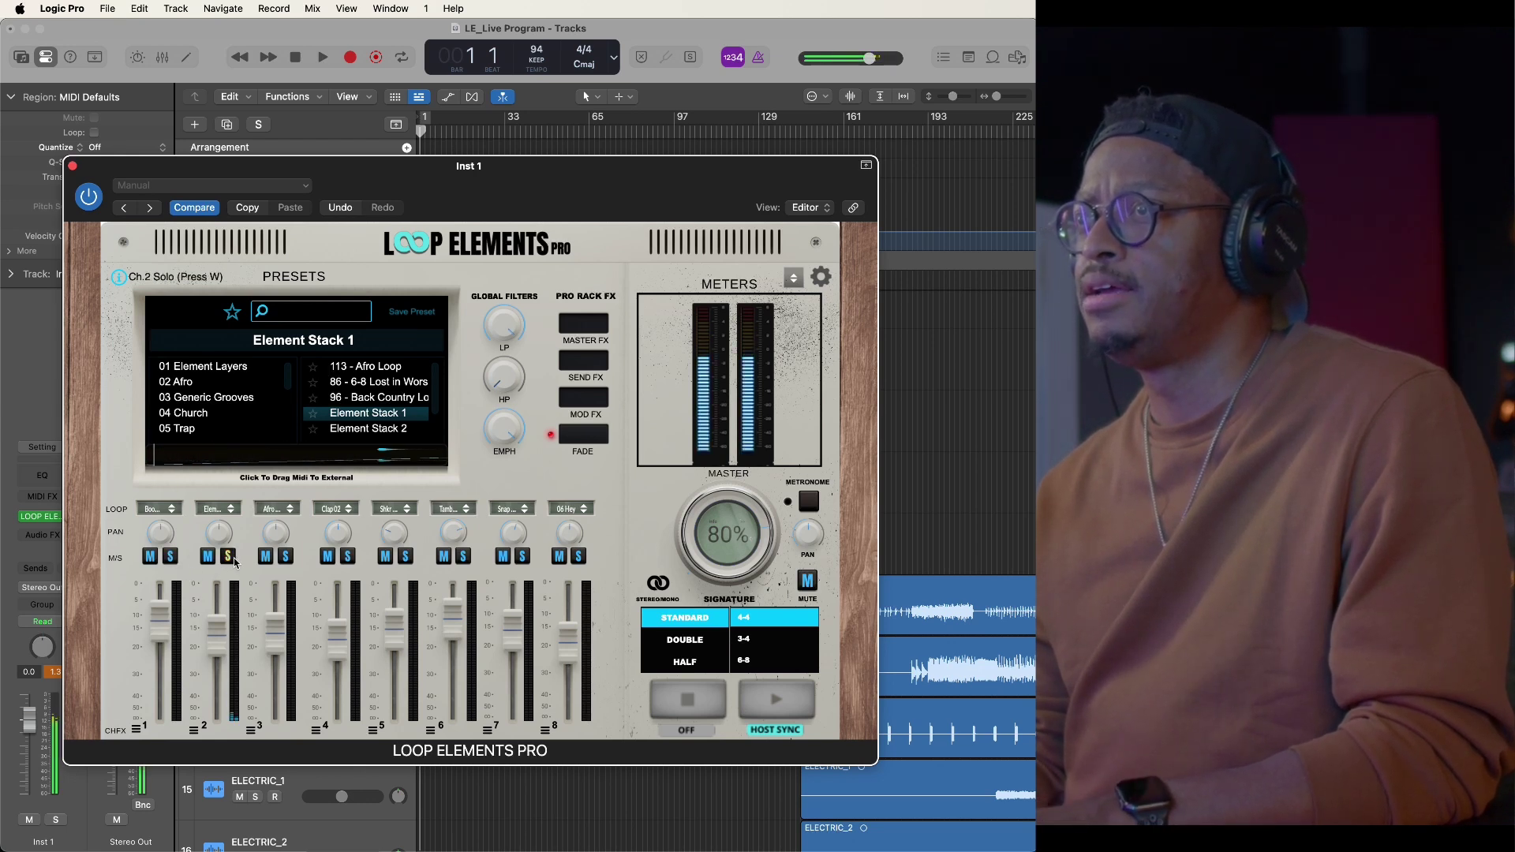
{"action": "left_click", "coordinate": [230, 557]}
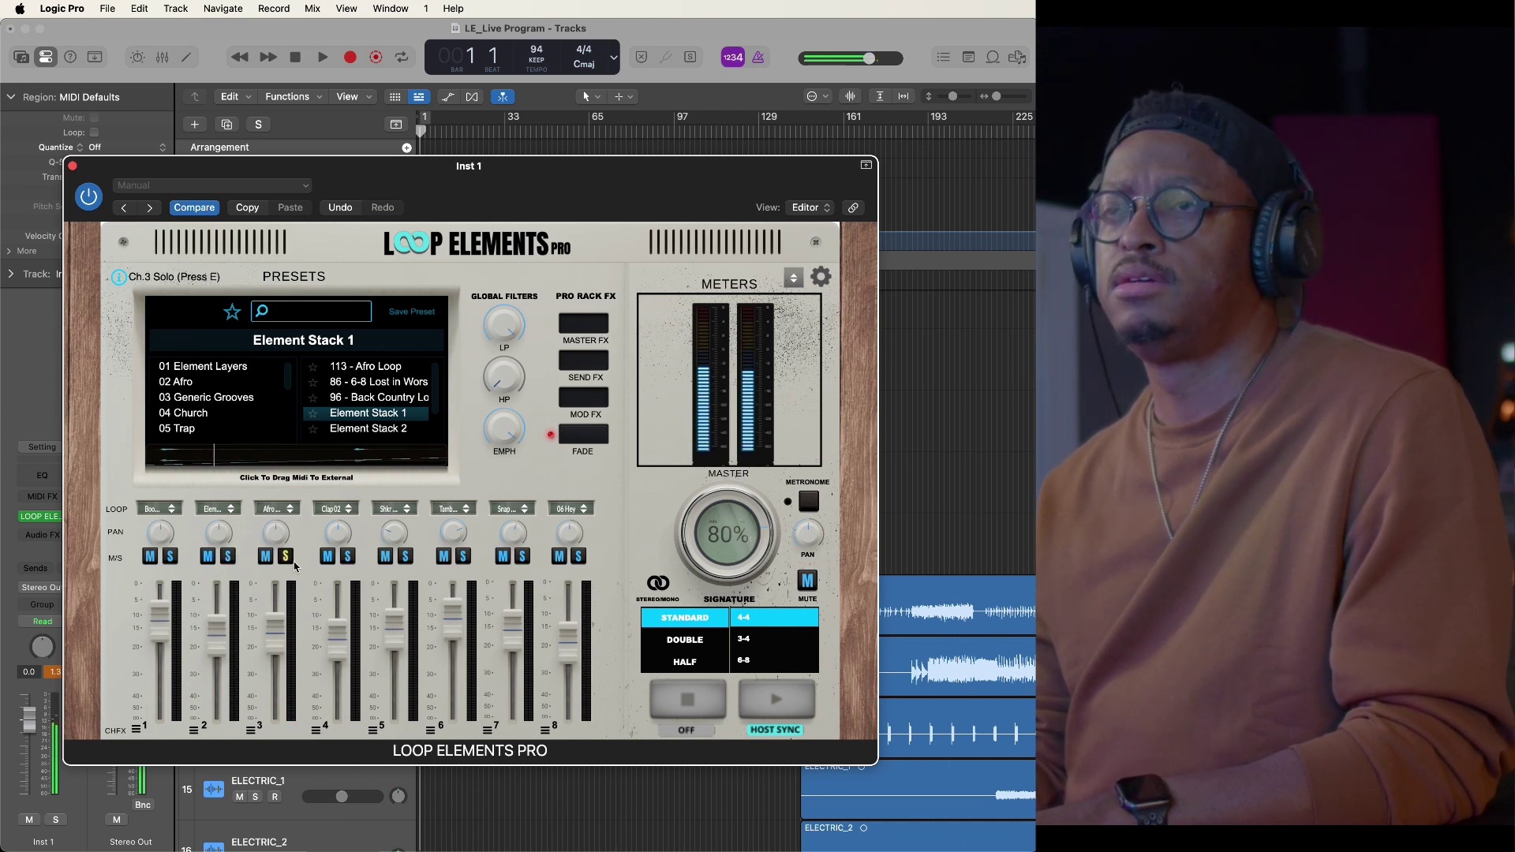
{"action": "left_click", "coordinate": [348, 558]}
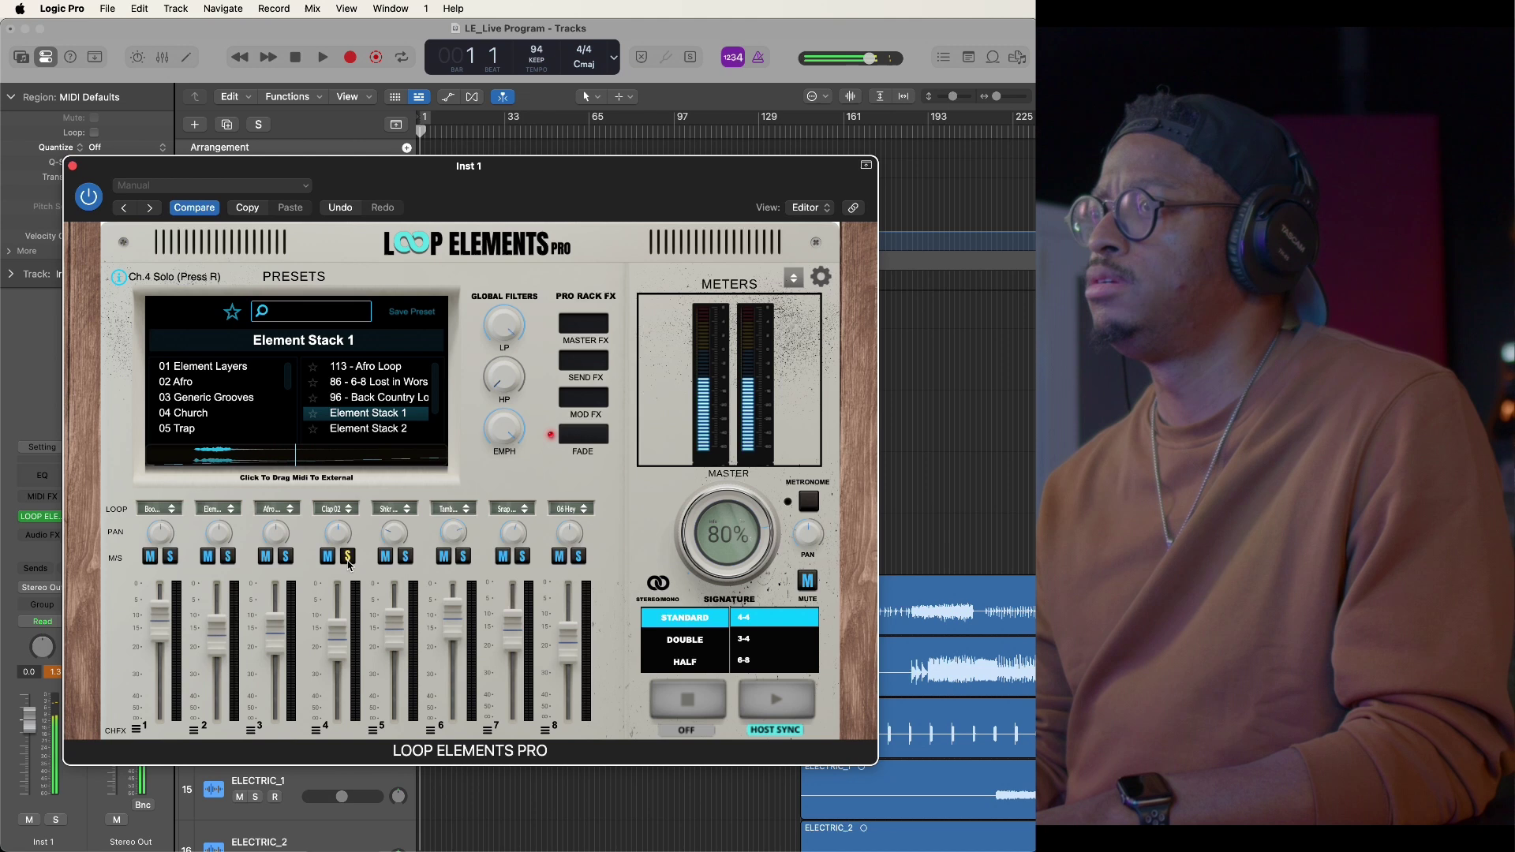
{"action": "left_click", "coordinate": [349, 559]}
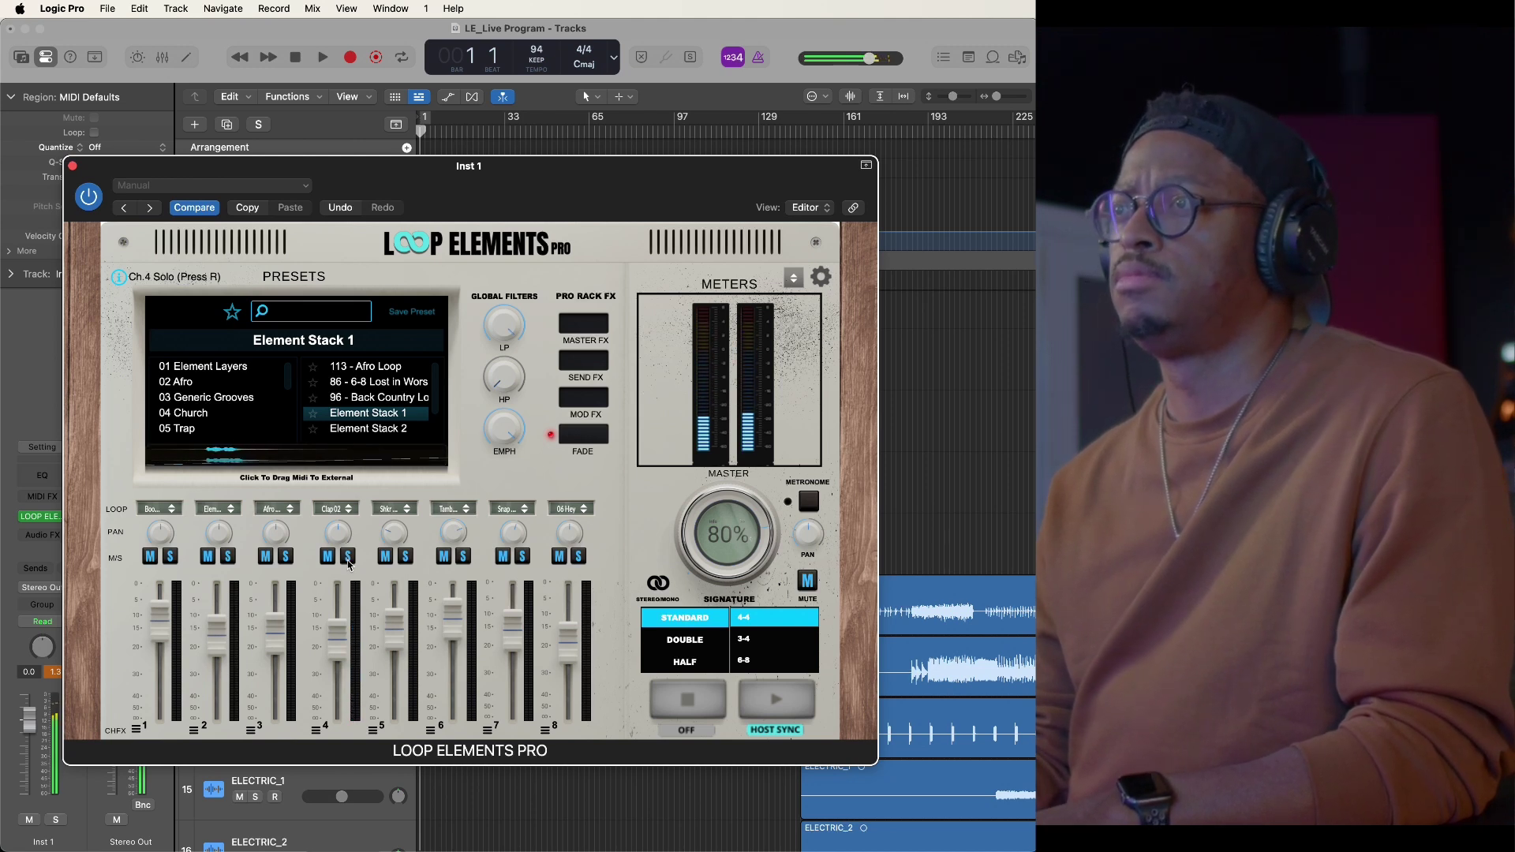
{"action": "left_click", "coordinate": [405, 562]}
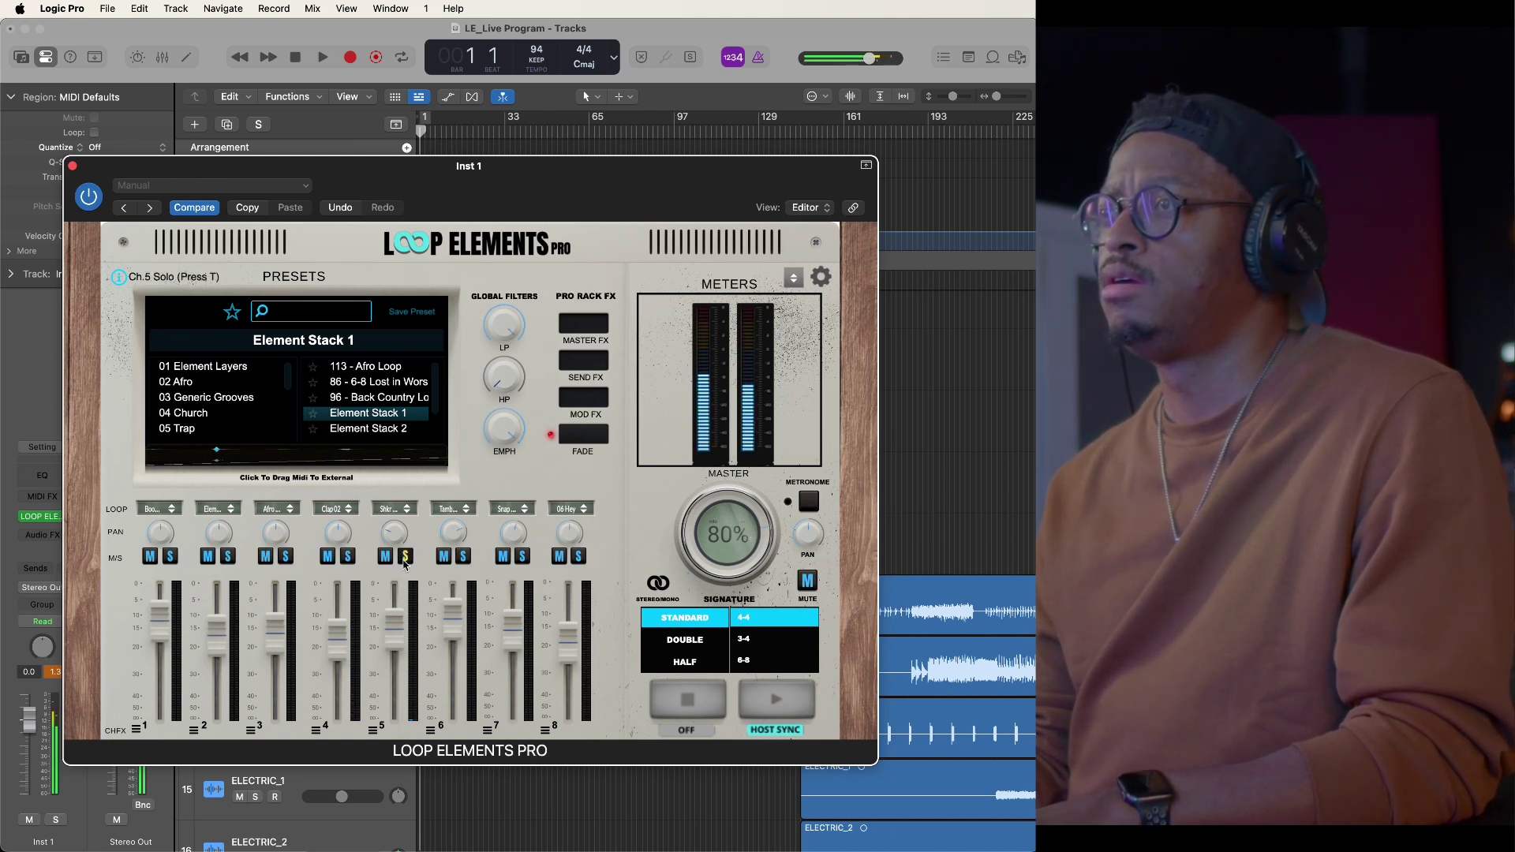
{"action": "left_click", "coordinate": [465, 558]}
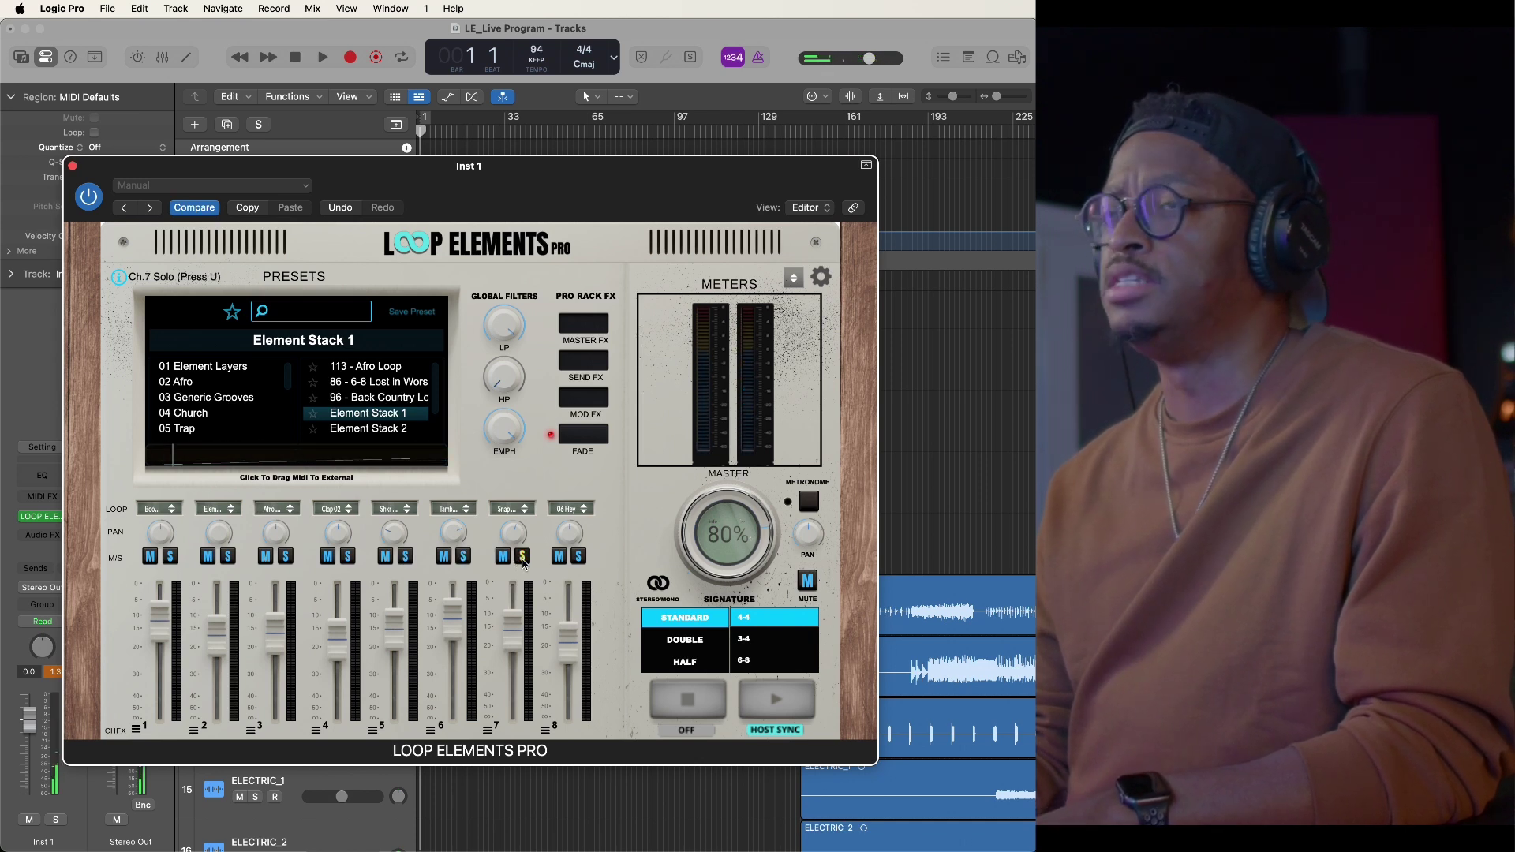
{"action": "left_click", "coordinate": [522, 559]}
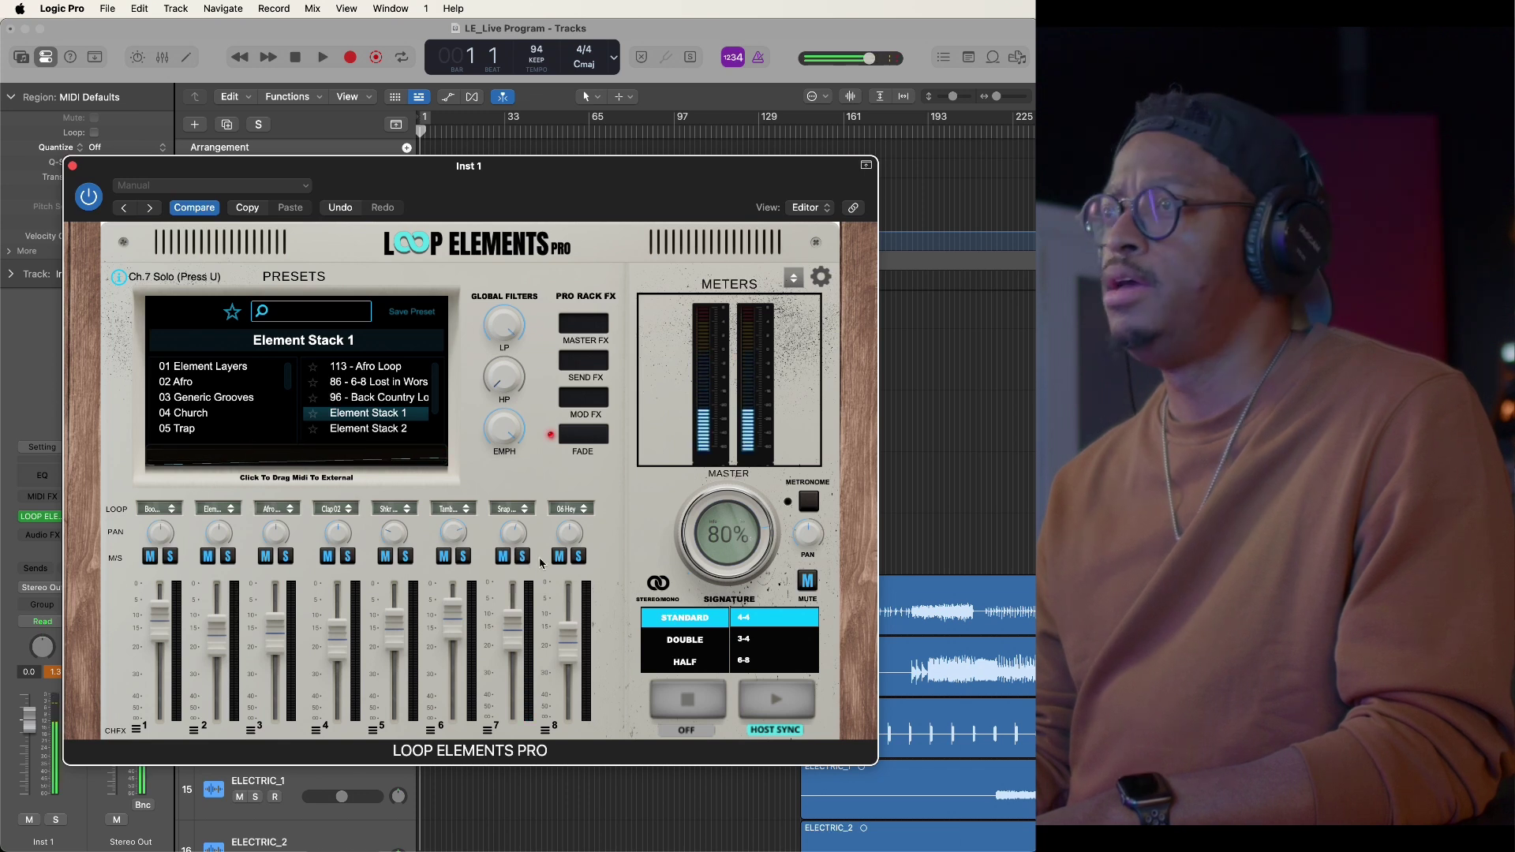
{"action": "left_click", "coordinate": [579, 558]}
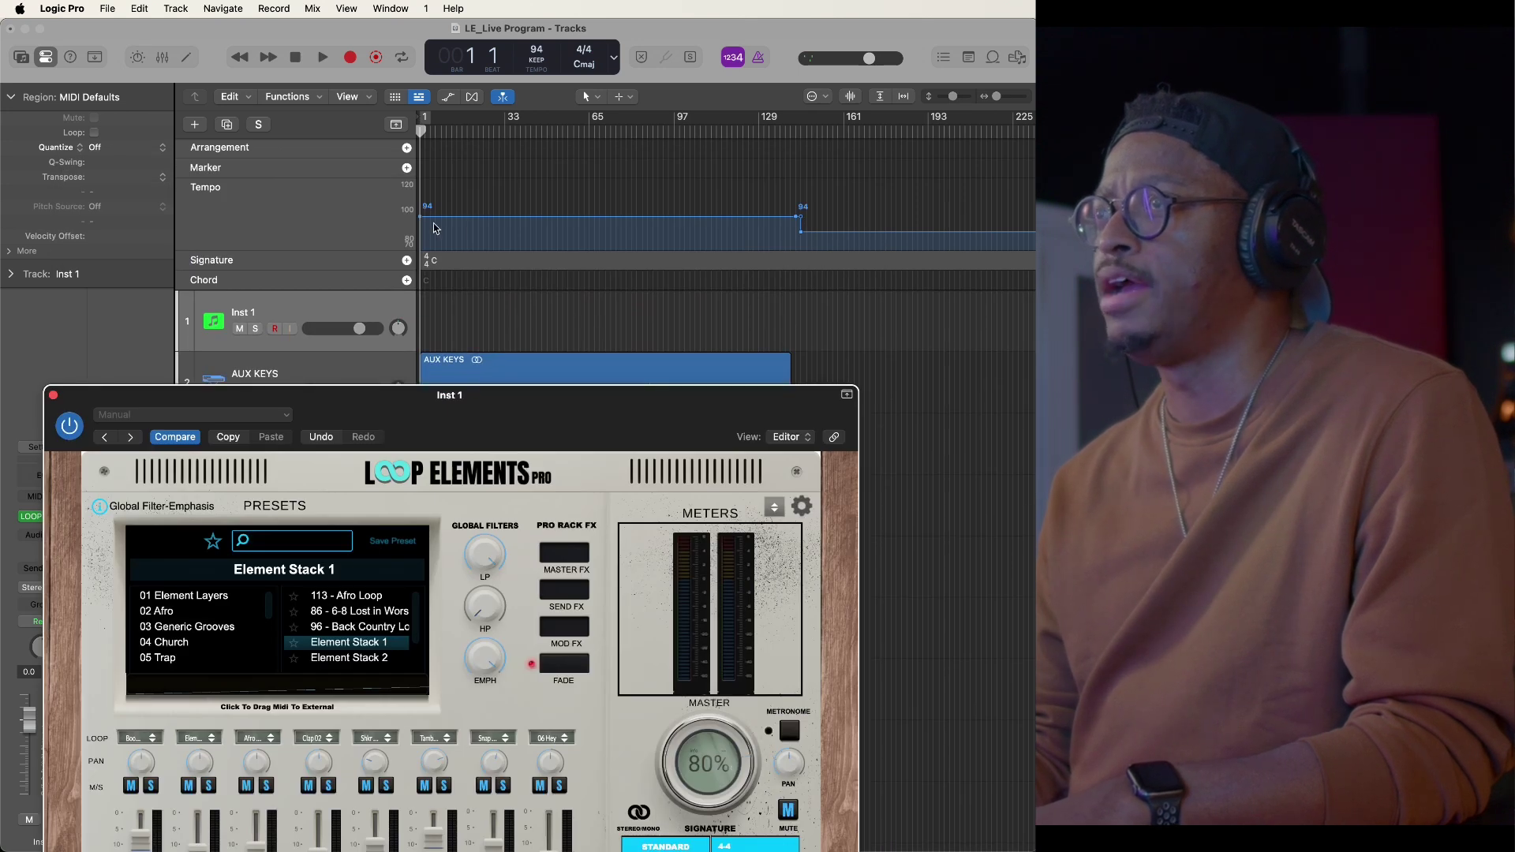
- Mute loop channels 1, 3, 7 and 8 in the plugin, keeping its window clear of the tempo track
{"action": "left_click", "coordinate": [419, 306]}
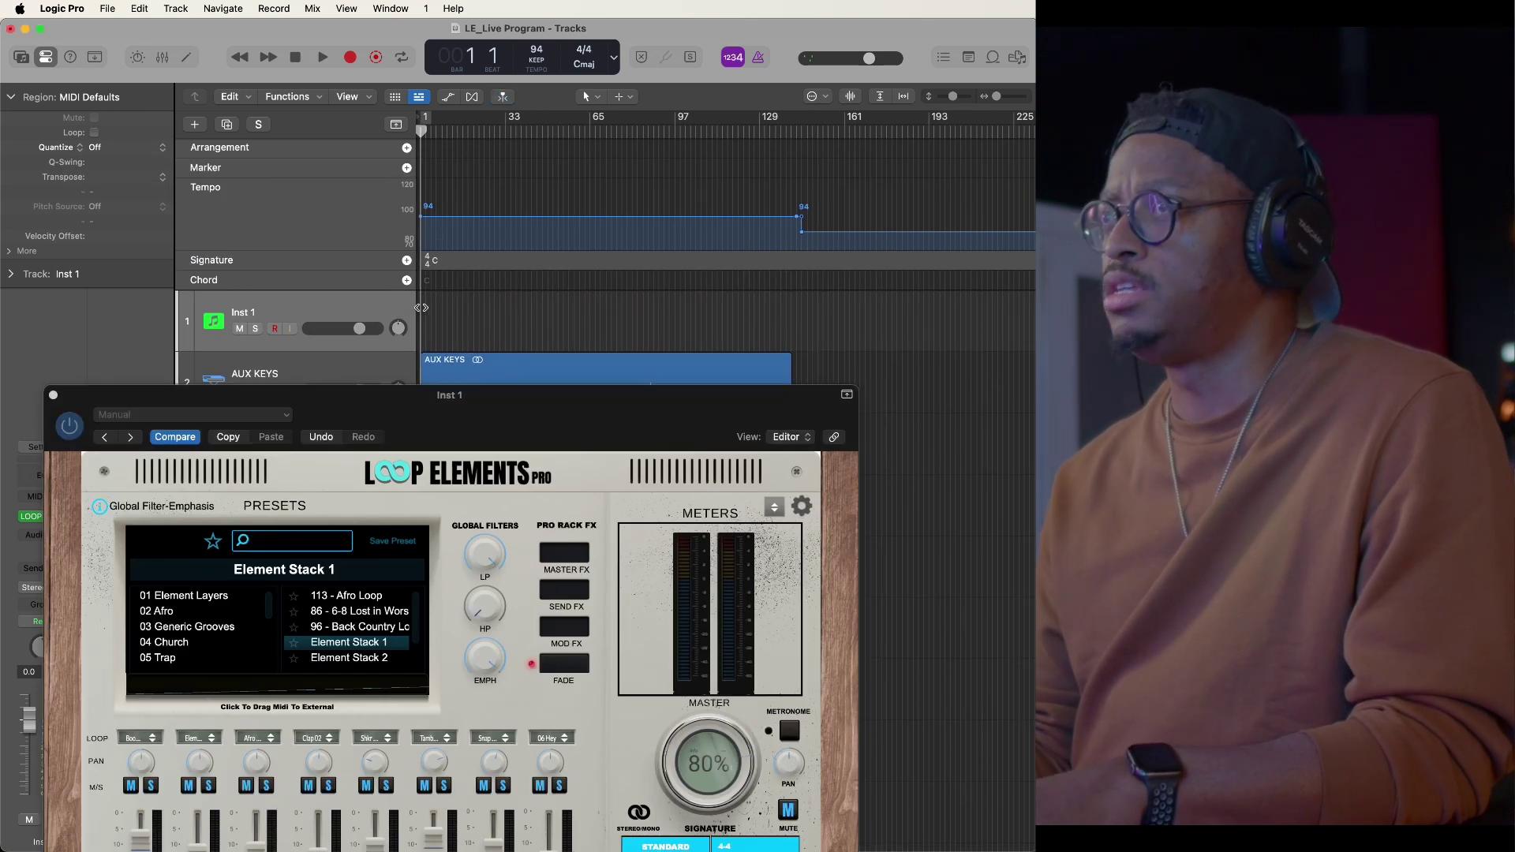
{"action": "left_click", "coordinate": [328, 410]}
{"action": "left_click_drag", "start_coordinate": [328, 411], "coordinate": [334, 273]}
{"action": "left_click", "coordinate": [136, 647]}
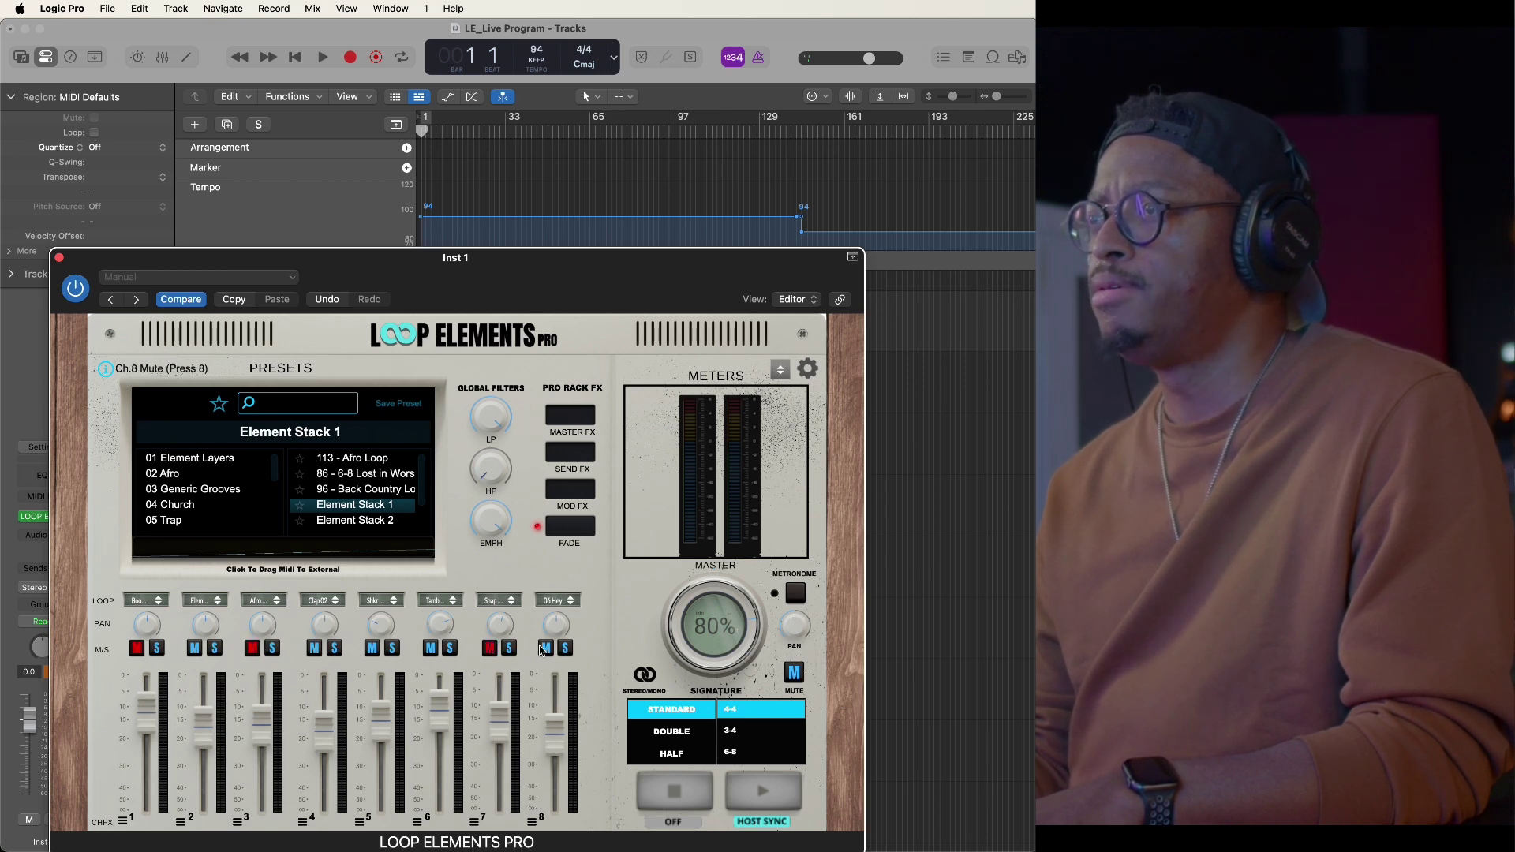
{"action": "left_click_drag", "start_coordinate": [487, 273], "coordinate": [558, 249]}
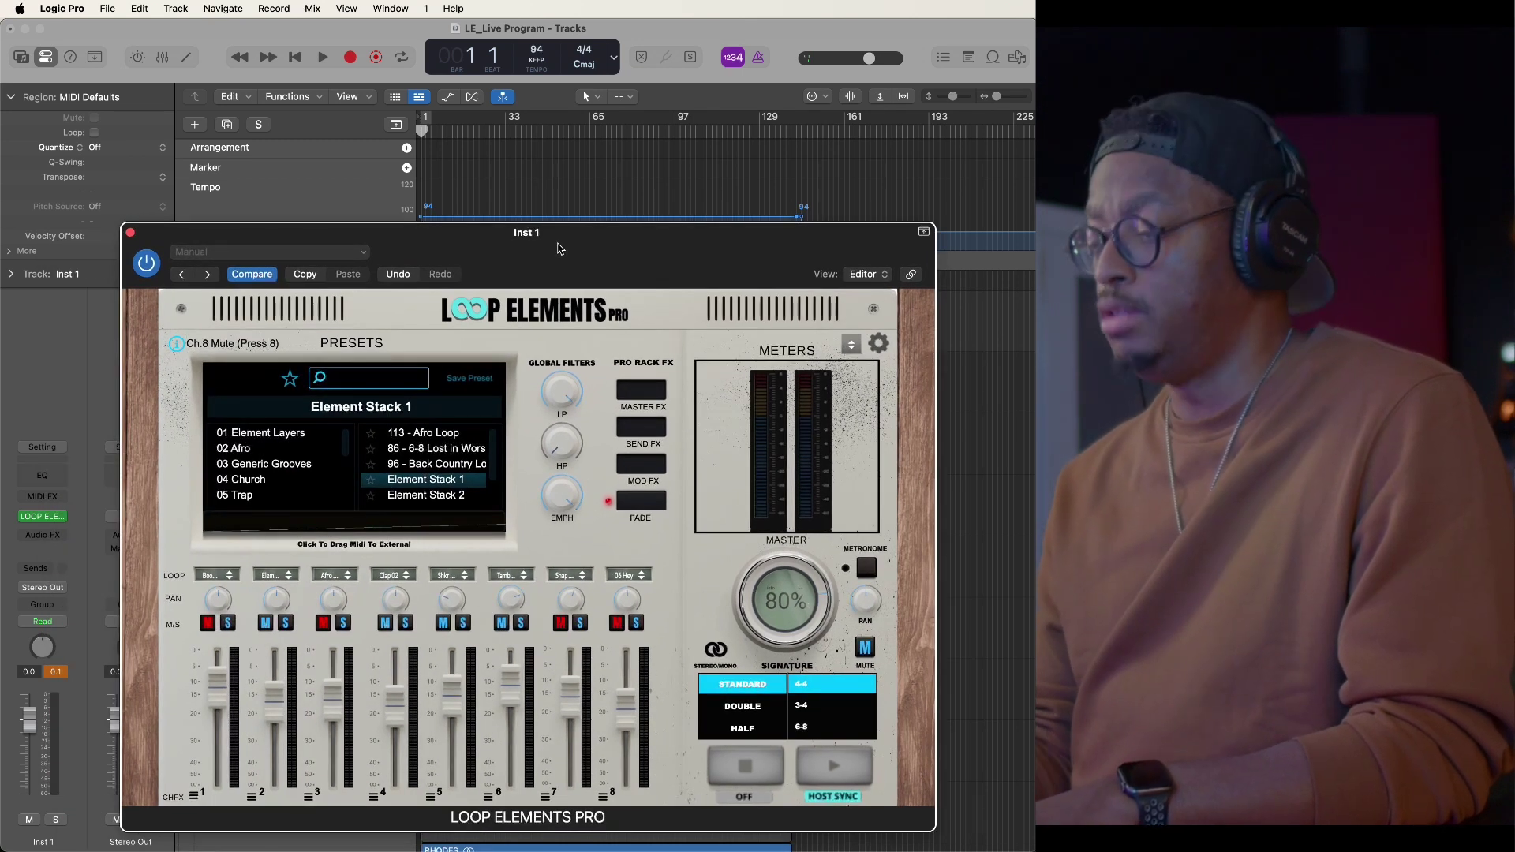
- Audition the reduced loop on its own, and play the session from bar 1 to hear it against the tracks
{"action": "key", "text": "space"}
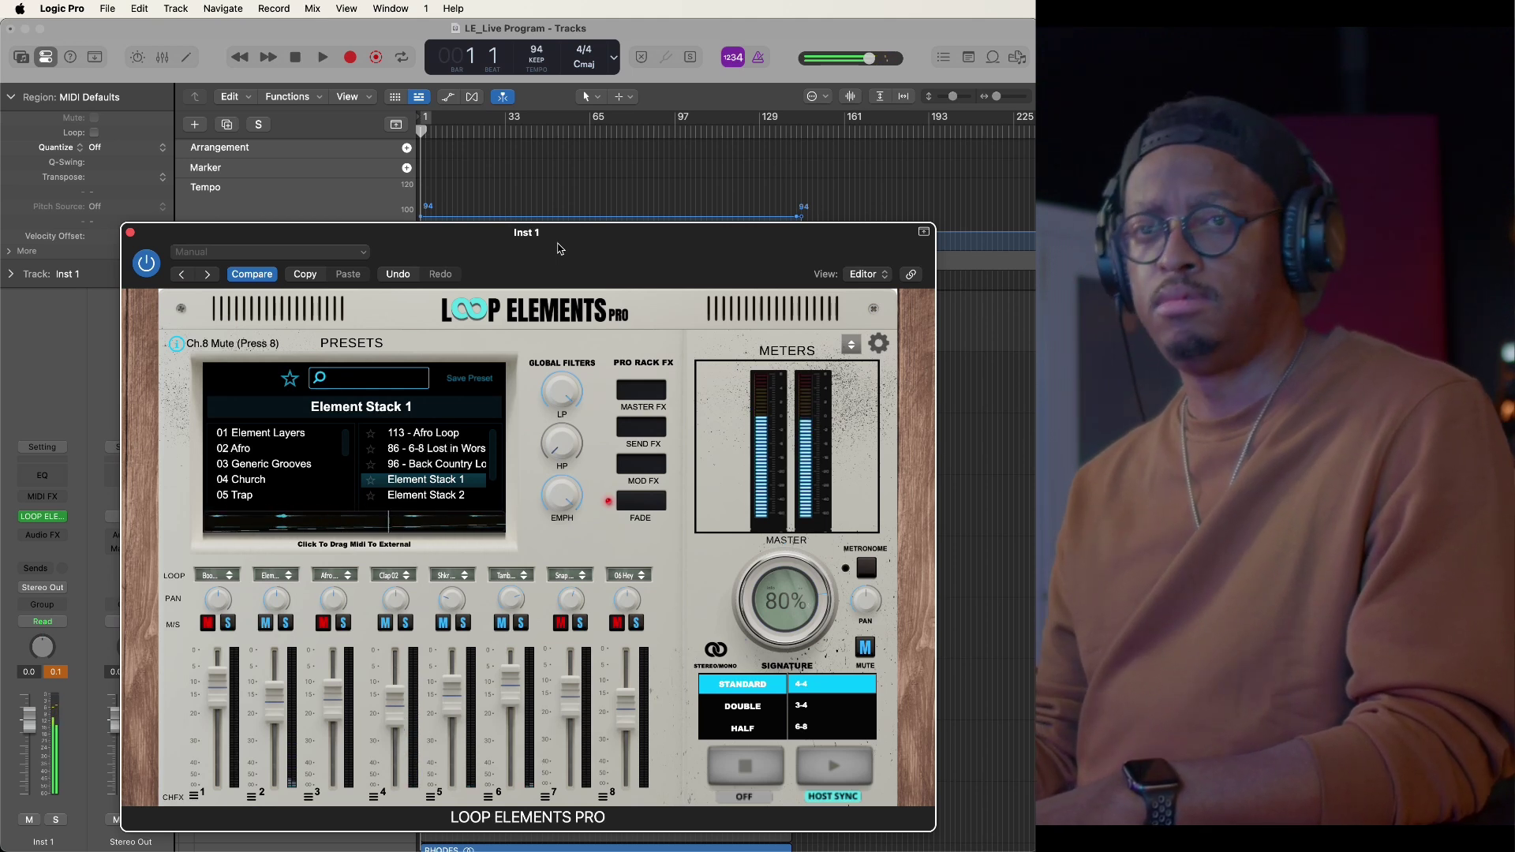
{"action": "left_click_drag", "start_coordinate": [550, 248], "coordinate": [631, 550]}
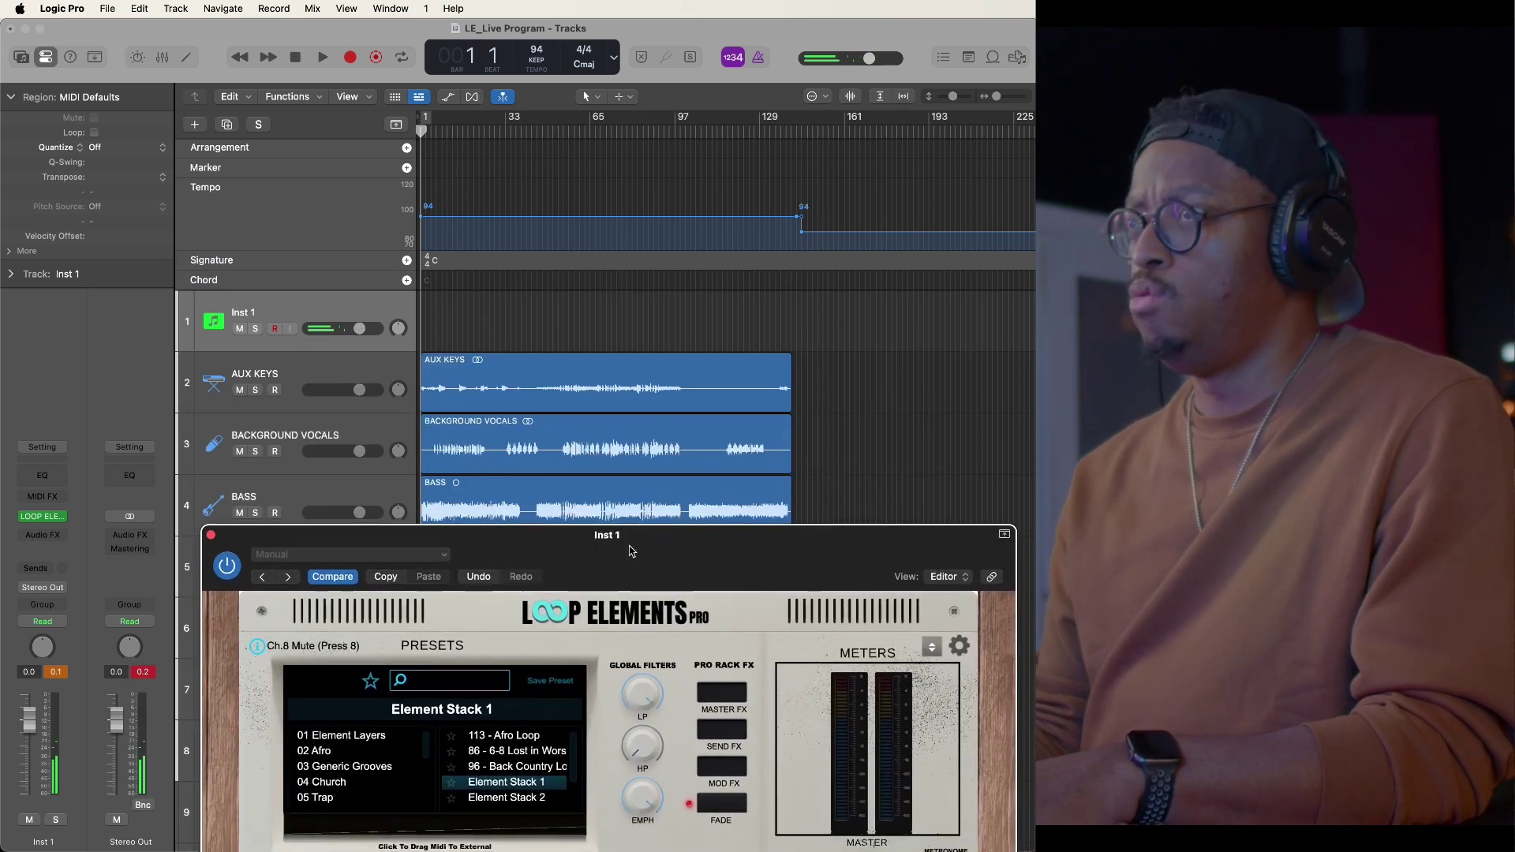
{"action": "left_click", "coordinate": [541, 337]}
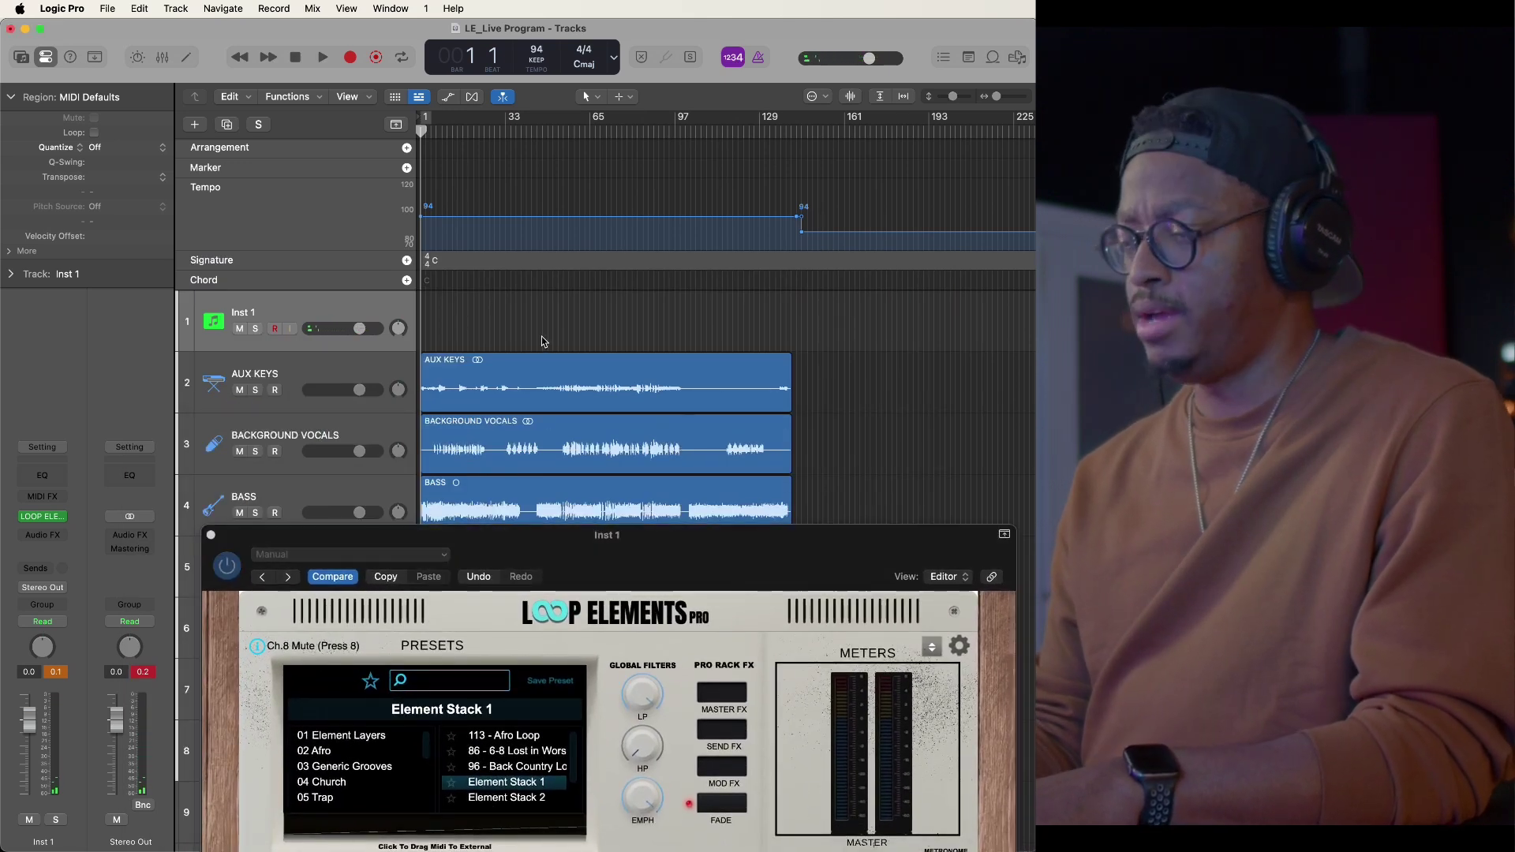
{"action": "key", "text": "space"}
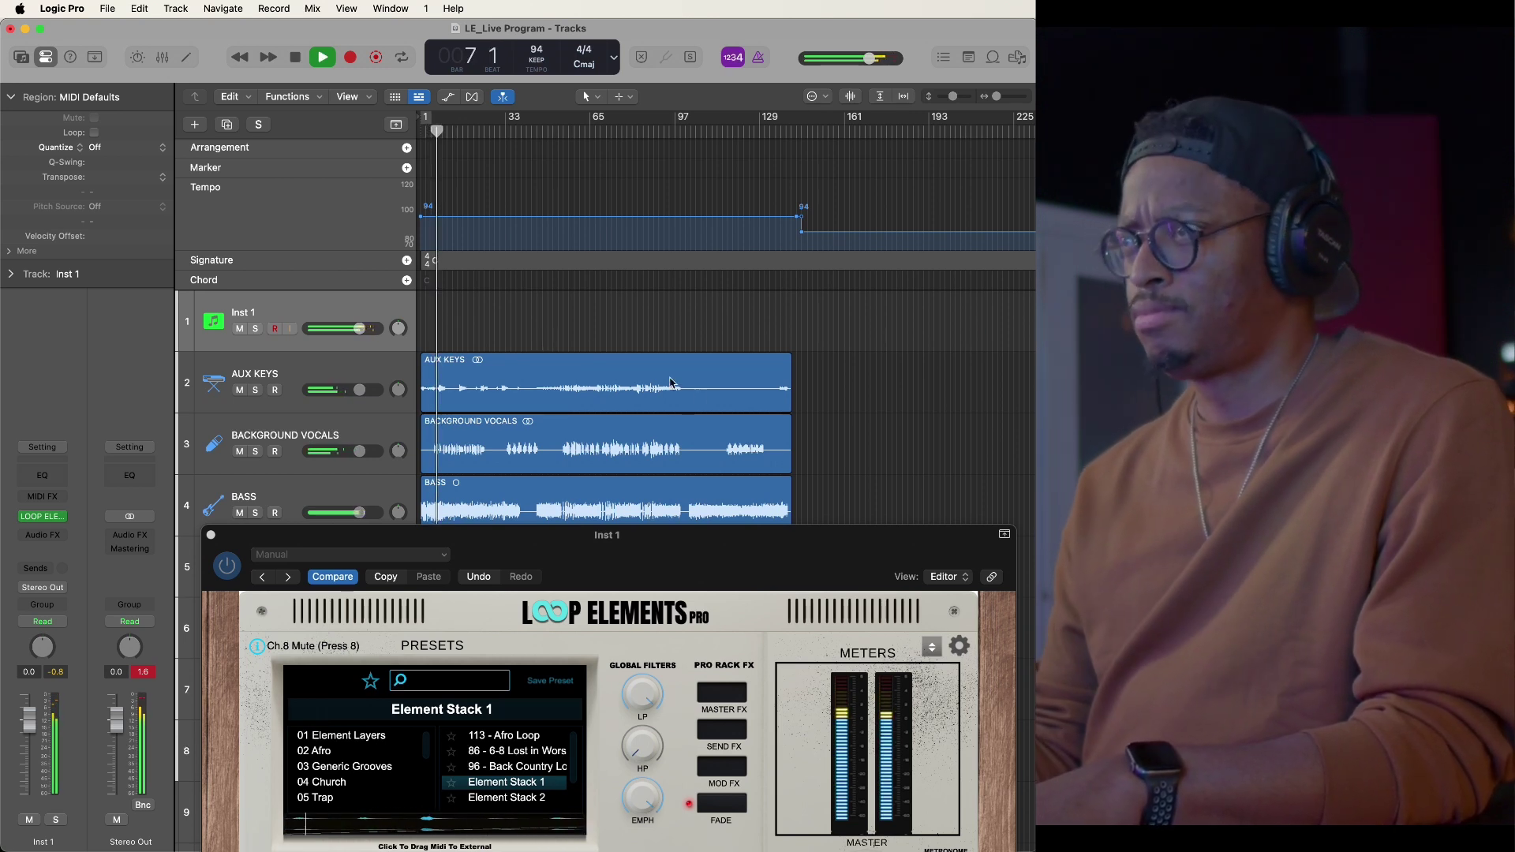
{"action": "mouse_move", "coordinate": [648, 540]}
{"action": "left_mouse_down"}
{"action": "mouse_move", "coordinate": [610, 243]}
{"action": "mouse_move", "coordinate": [624, 292]}
{"action": "left_mouse_up"}
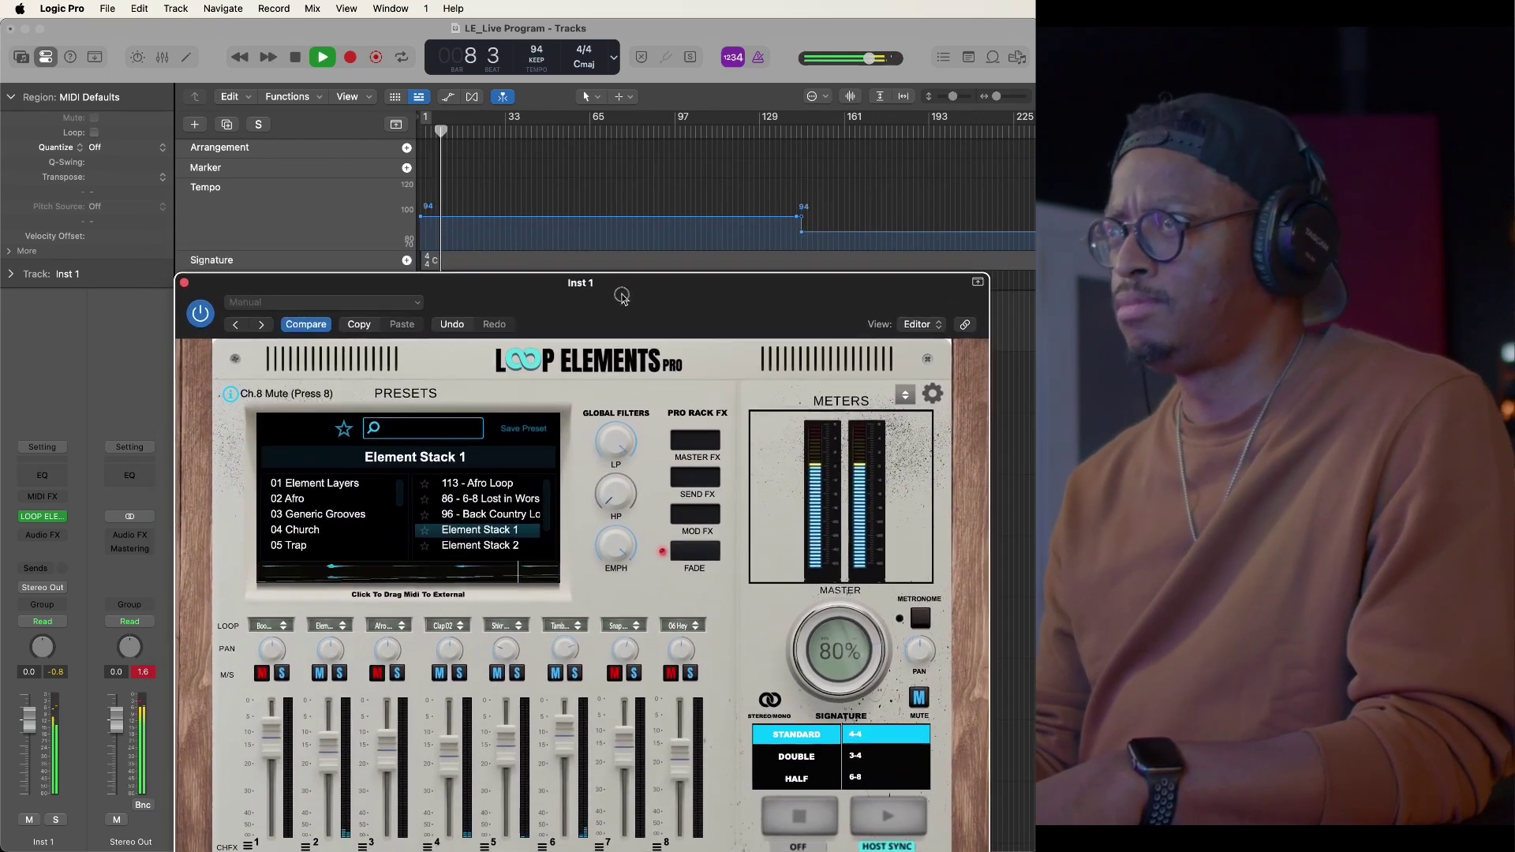
{"action": "key", "text": "space"}
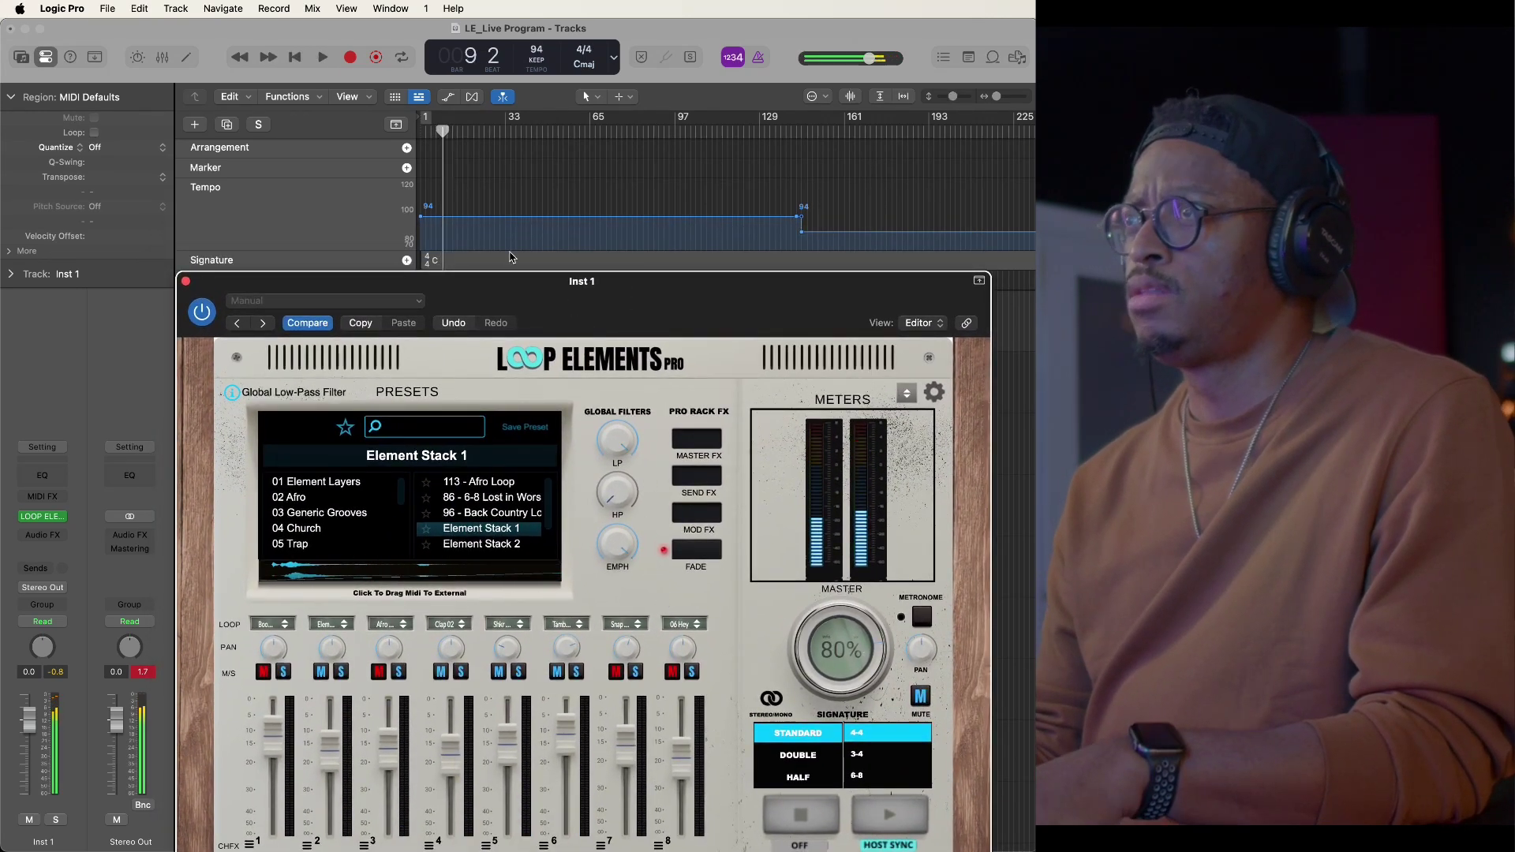
- Set the Inst 1 channel strip's automation mode to Latch
{"action": "left_click_drag", "start_coordinate": [329, 281], "coordinate": [335, 422]}
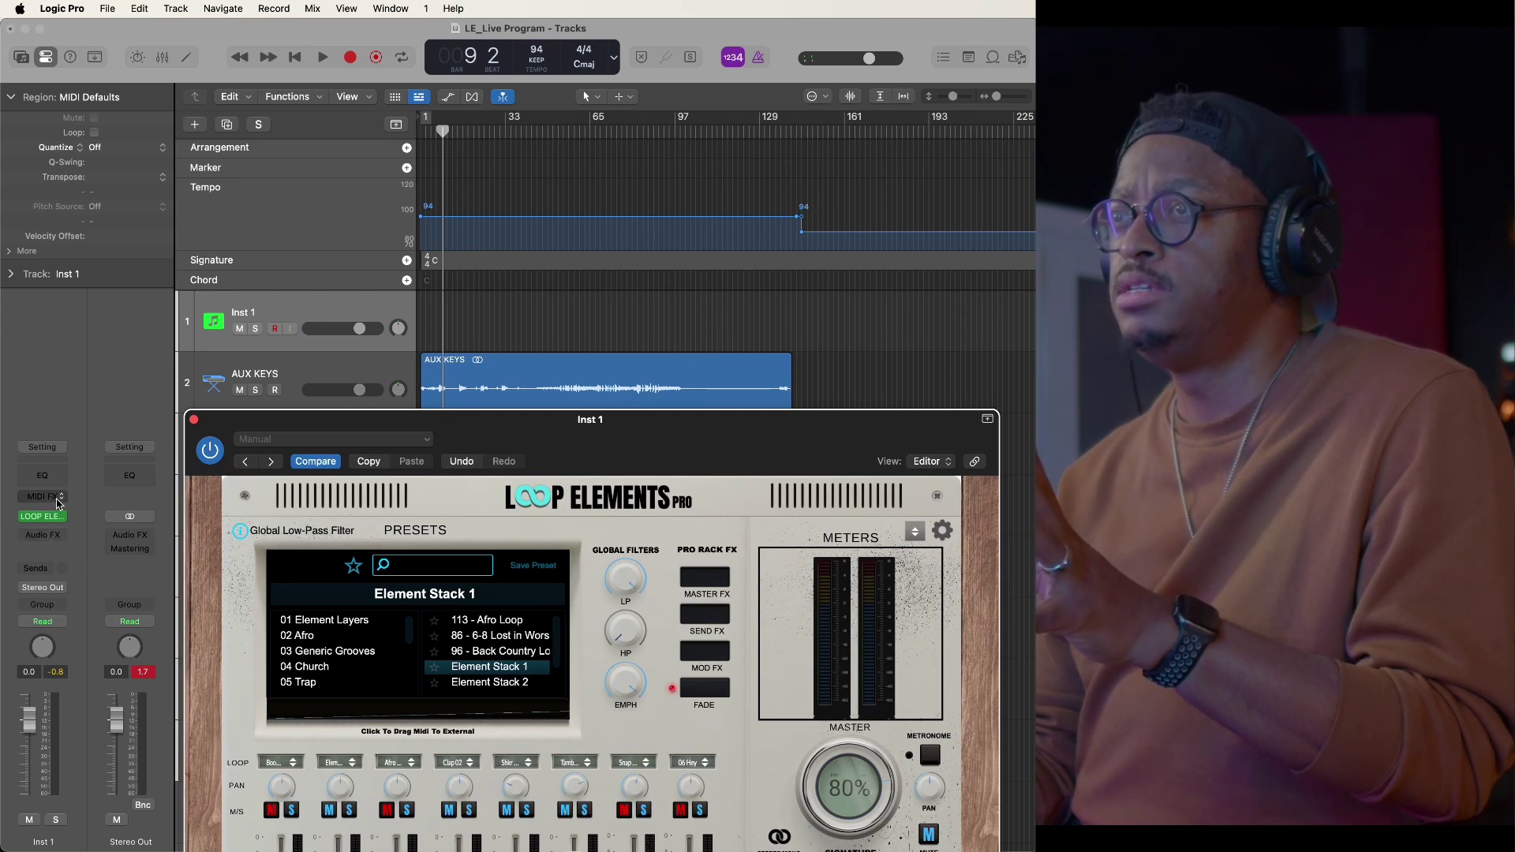
{"action": "left_click", "coordinate": [42, 621]}
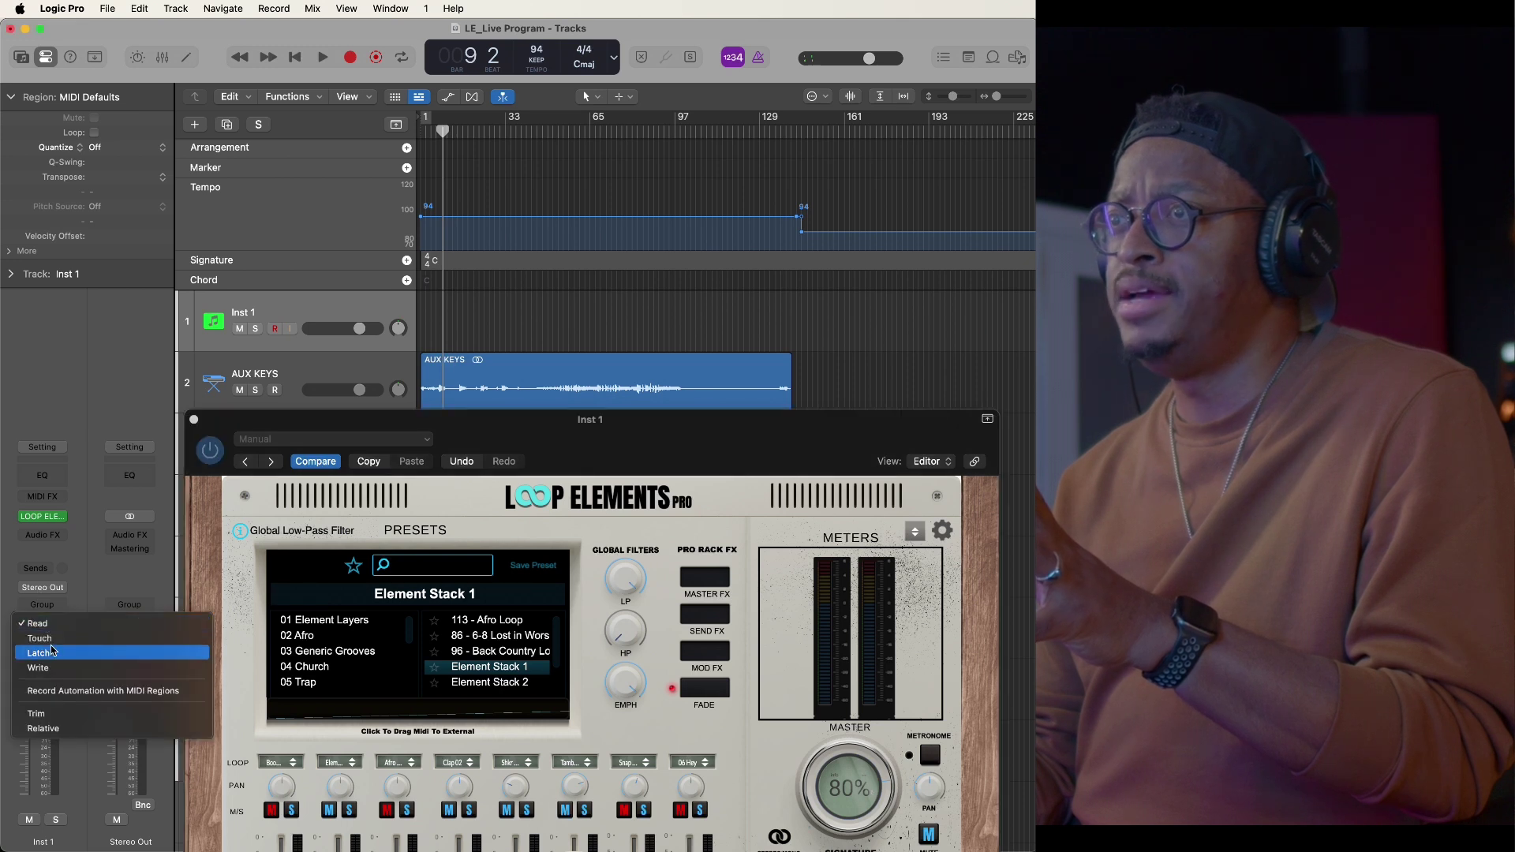
{"action": "left_click", "coordinate": [56, 654]}
{"action": "left_click", "coordinate": [461, 451]}
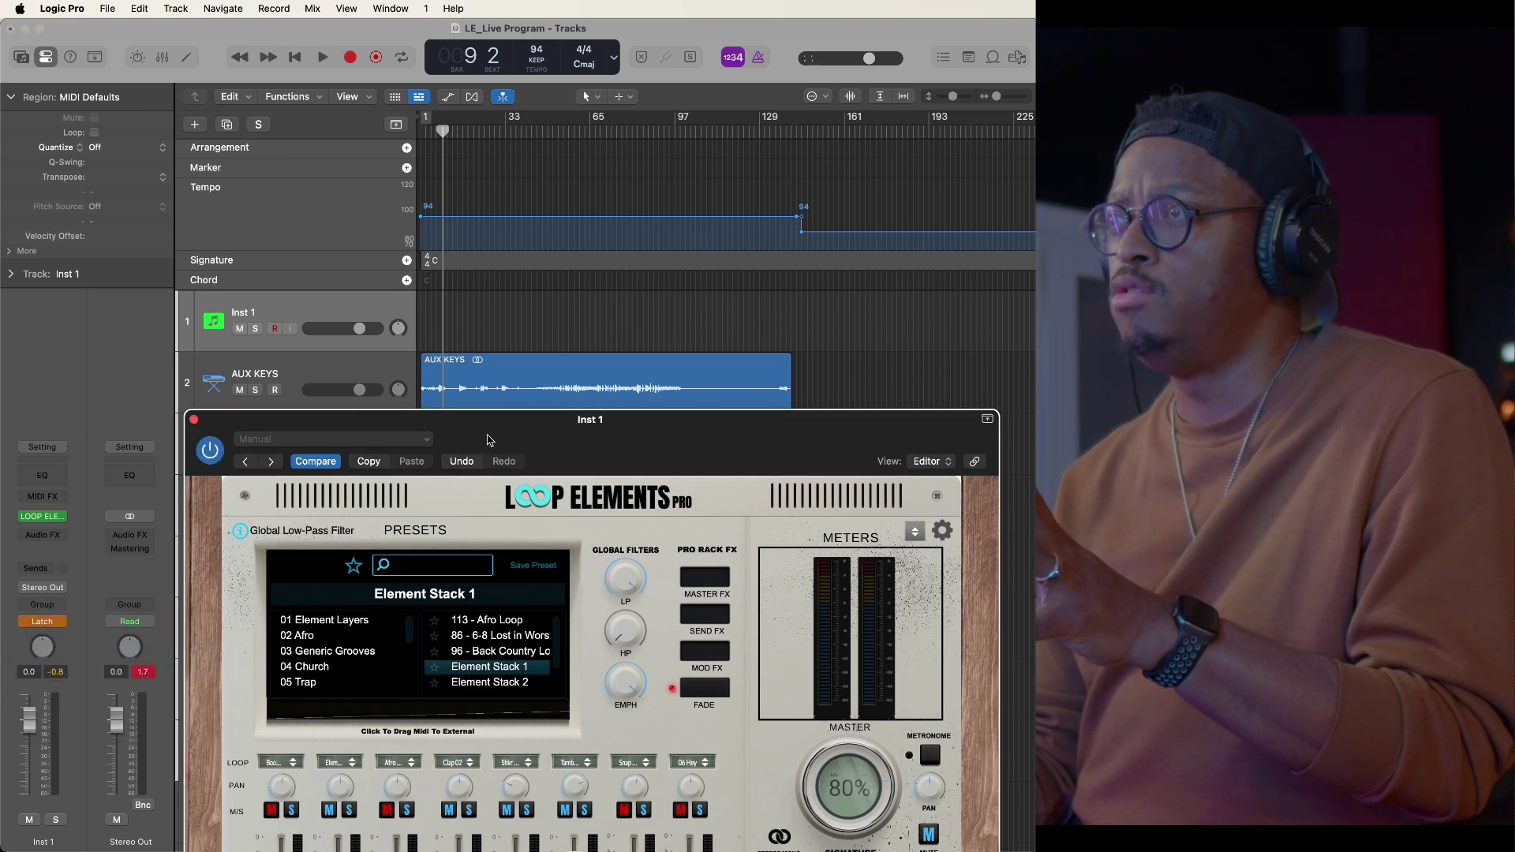
- Play the session from bar 1 and unmute loop channel 1 during playback to record the change as automation
{"action": "left_click_drag", "start_coordinate": [490, 439], "coordinate": [474, 378]}
{"action": "key", "text": "Return"}
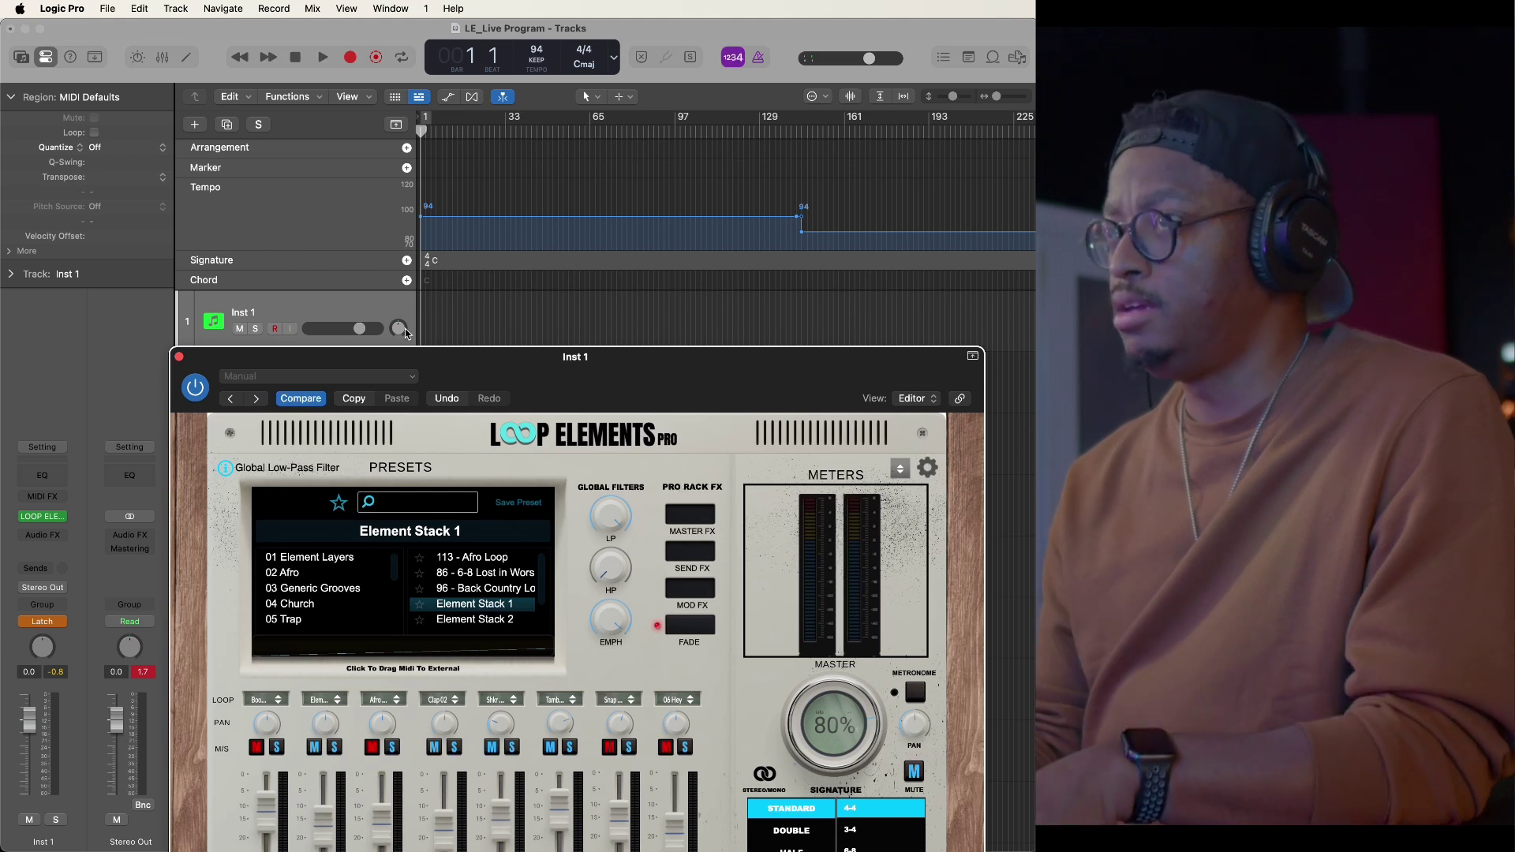
{"action": "left_click_drag", "start_coordinate": [455, 362], "coordinate": [473, 220]}
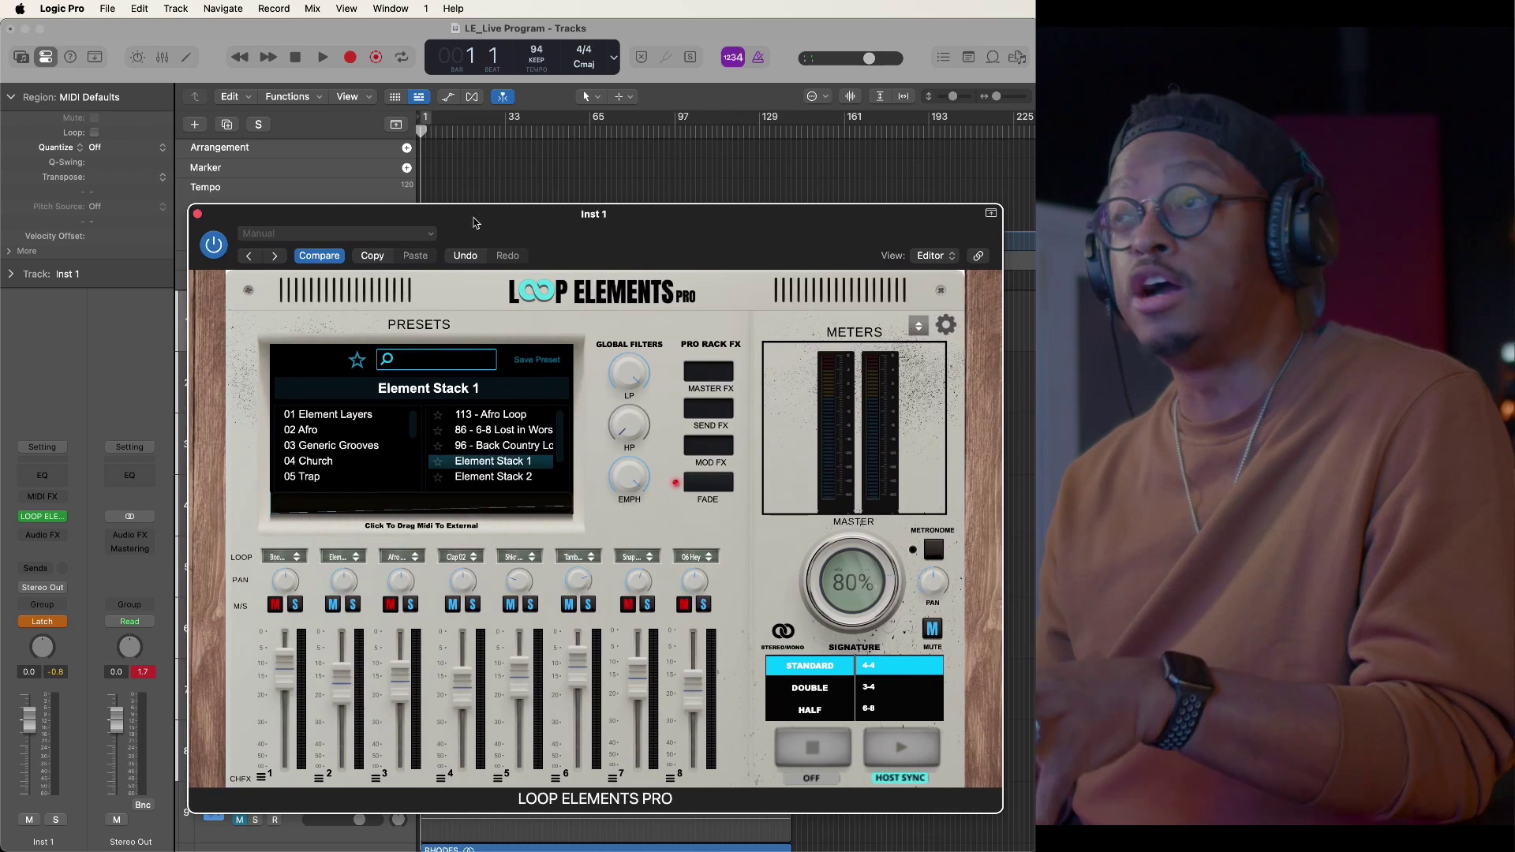
{"action": "key", "text": "space"}
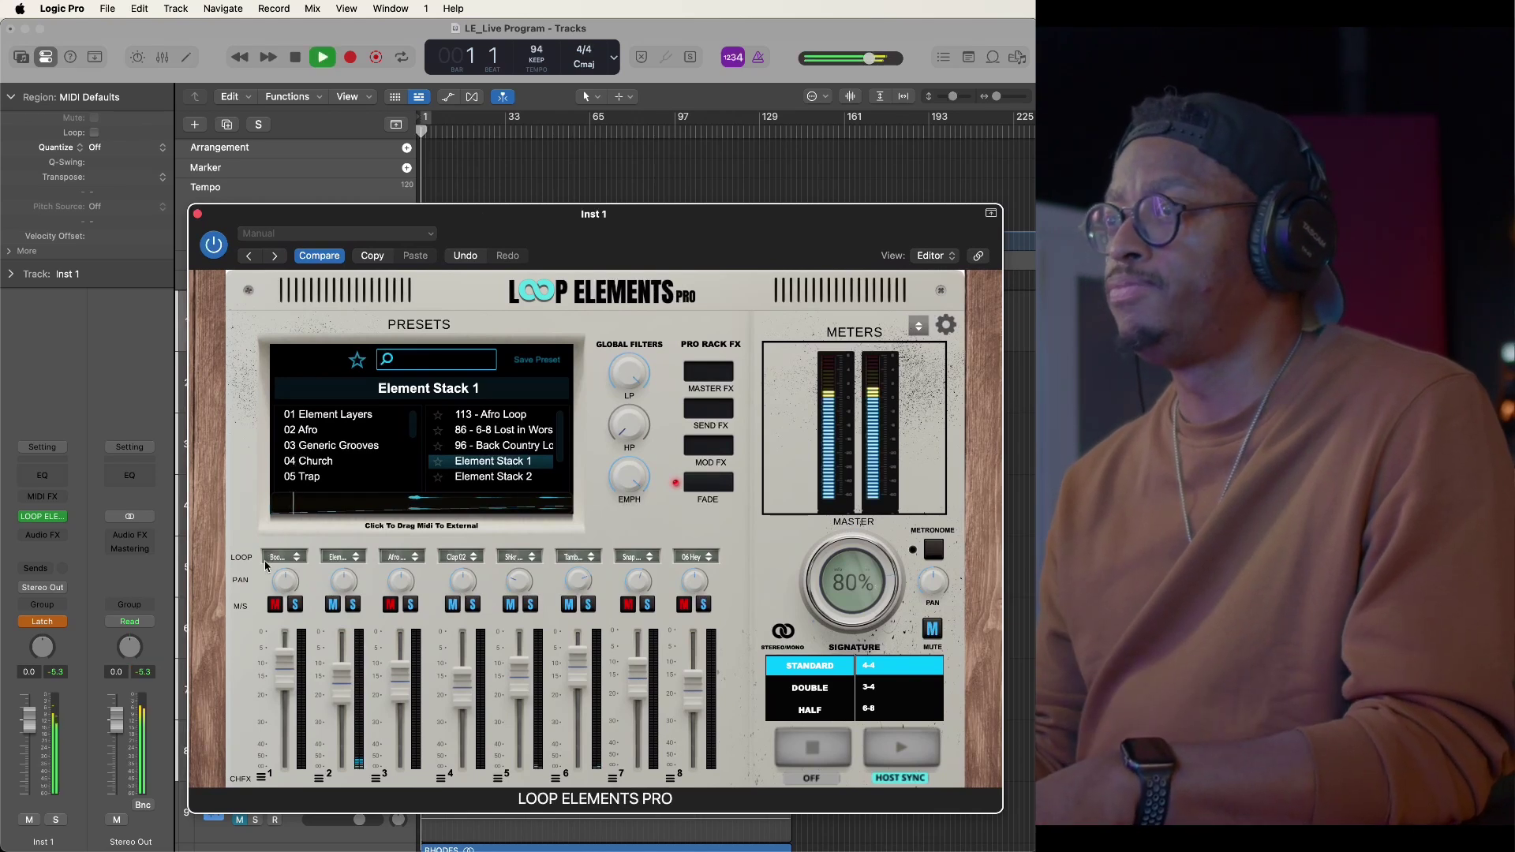
{"action": "left_click", "coordinate": [273, 605]}
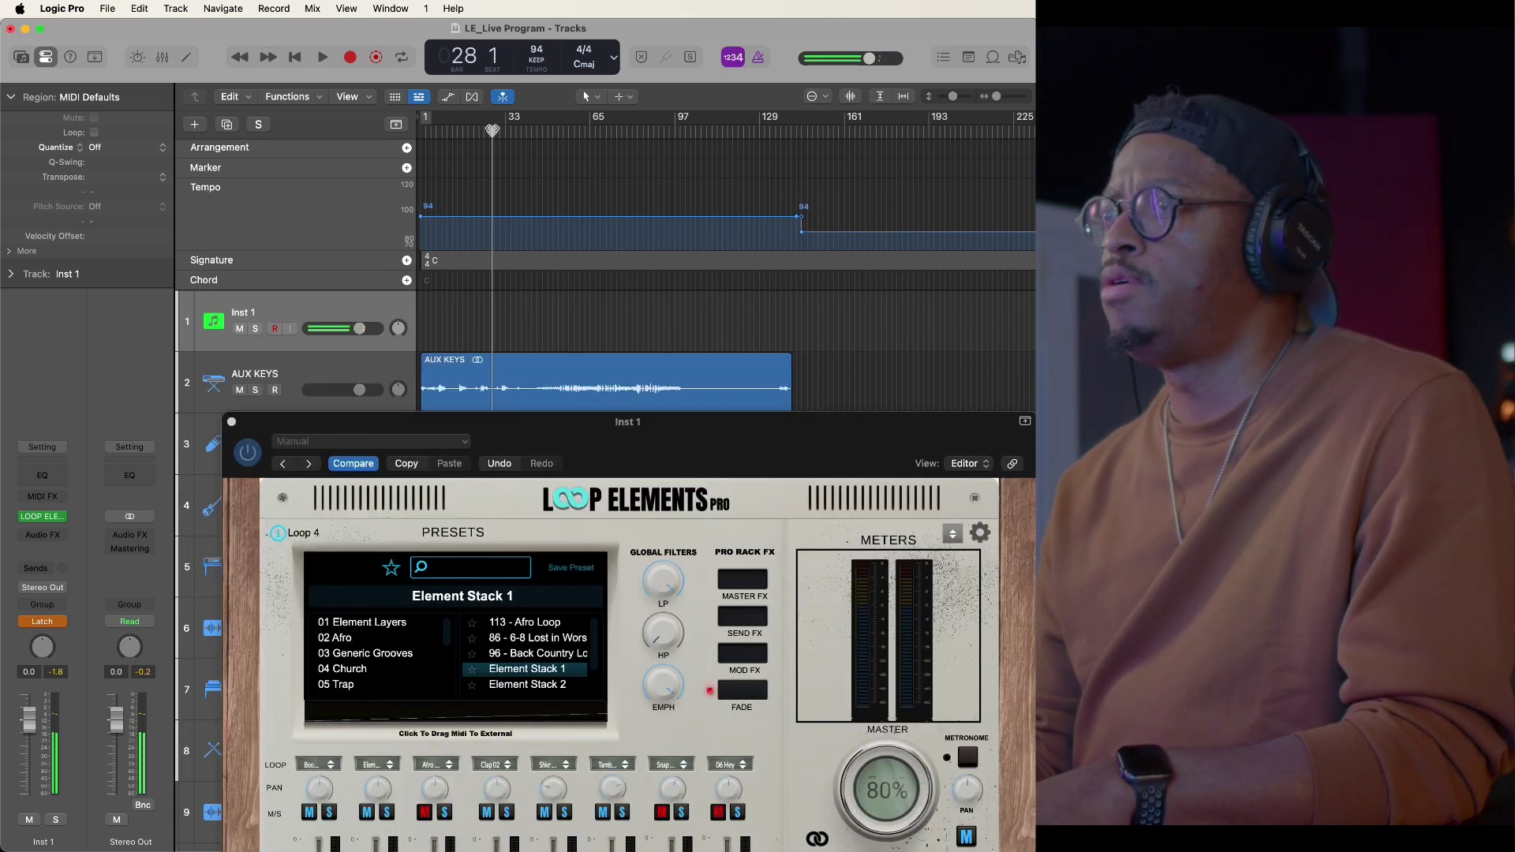
- Resume playback from bar 28 and unmute loop channel 8 on the fly to record its automation
{"action": "key", "text": "space"}
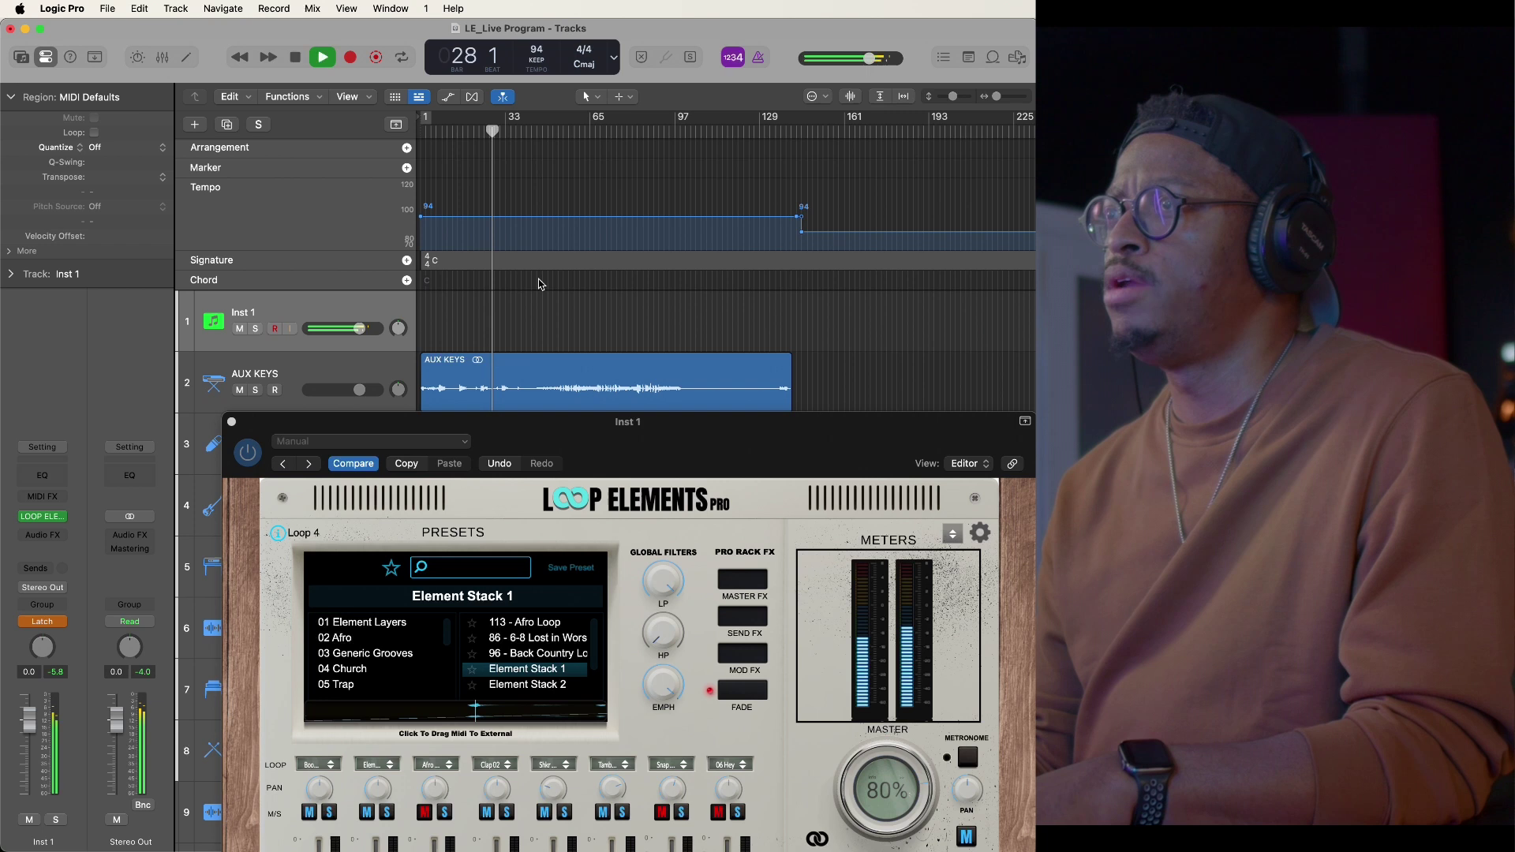
{"action": "left_click_drag", "start_coordinate": [550, 422], "coordinate": [527, 337]}
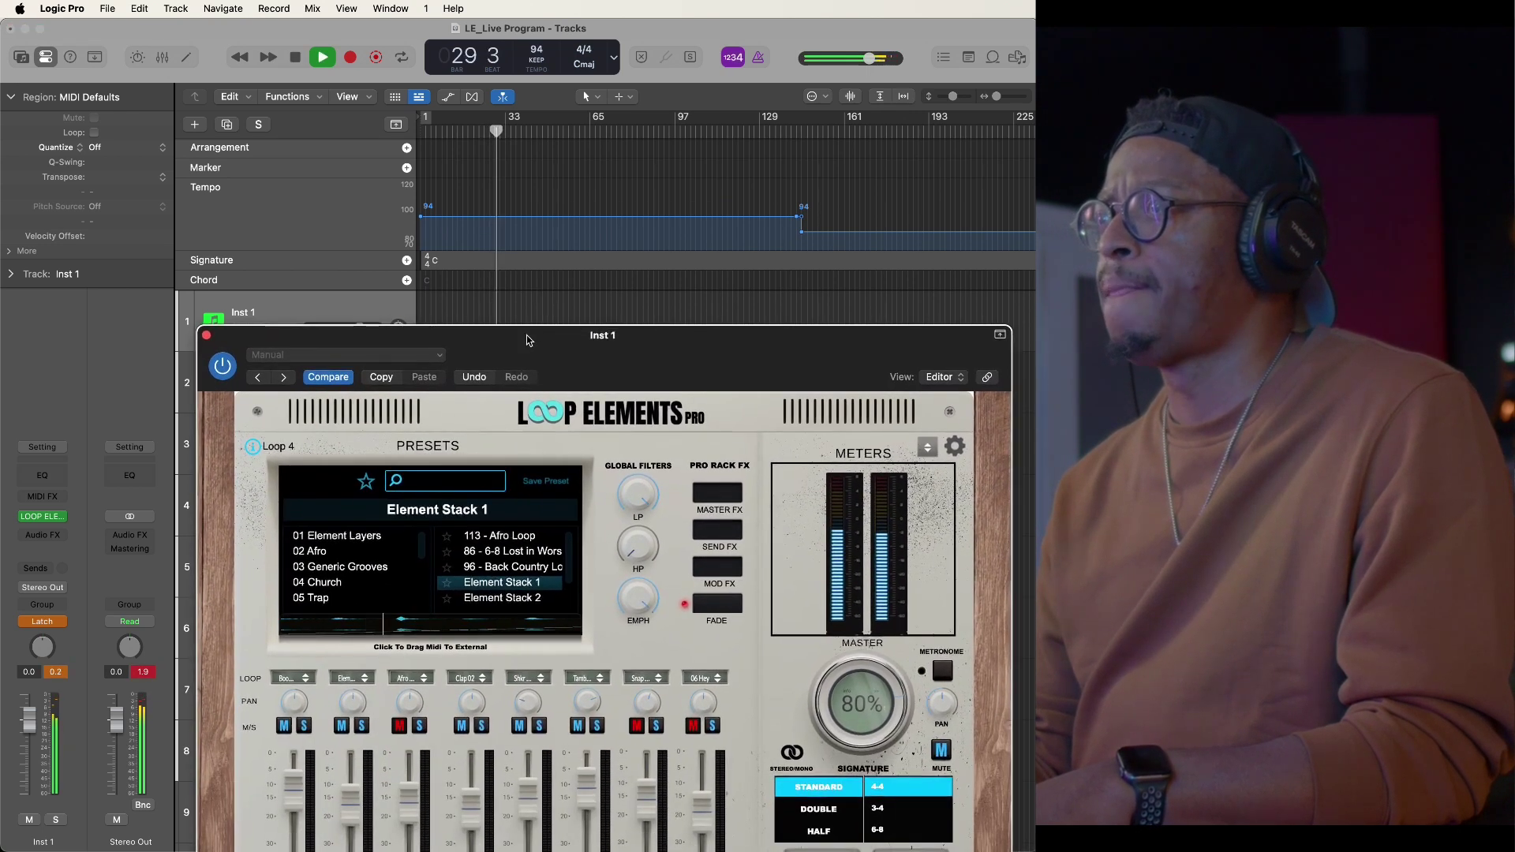
{"action": "left_click", "coordinate": [693, 726]}
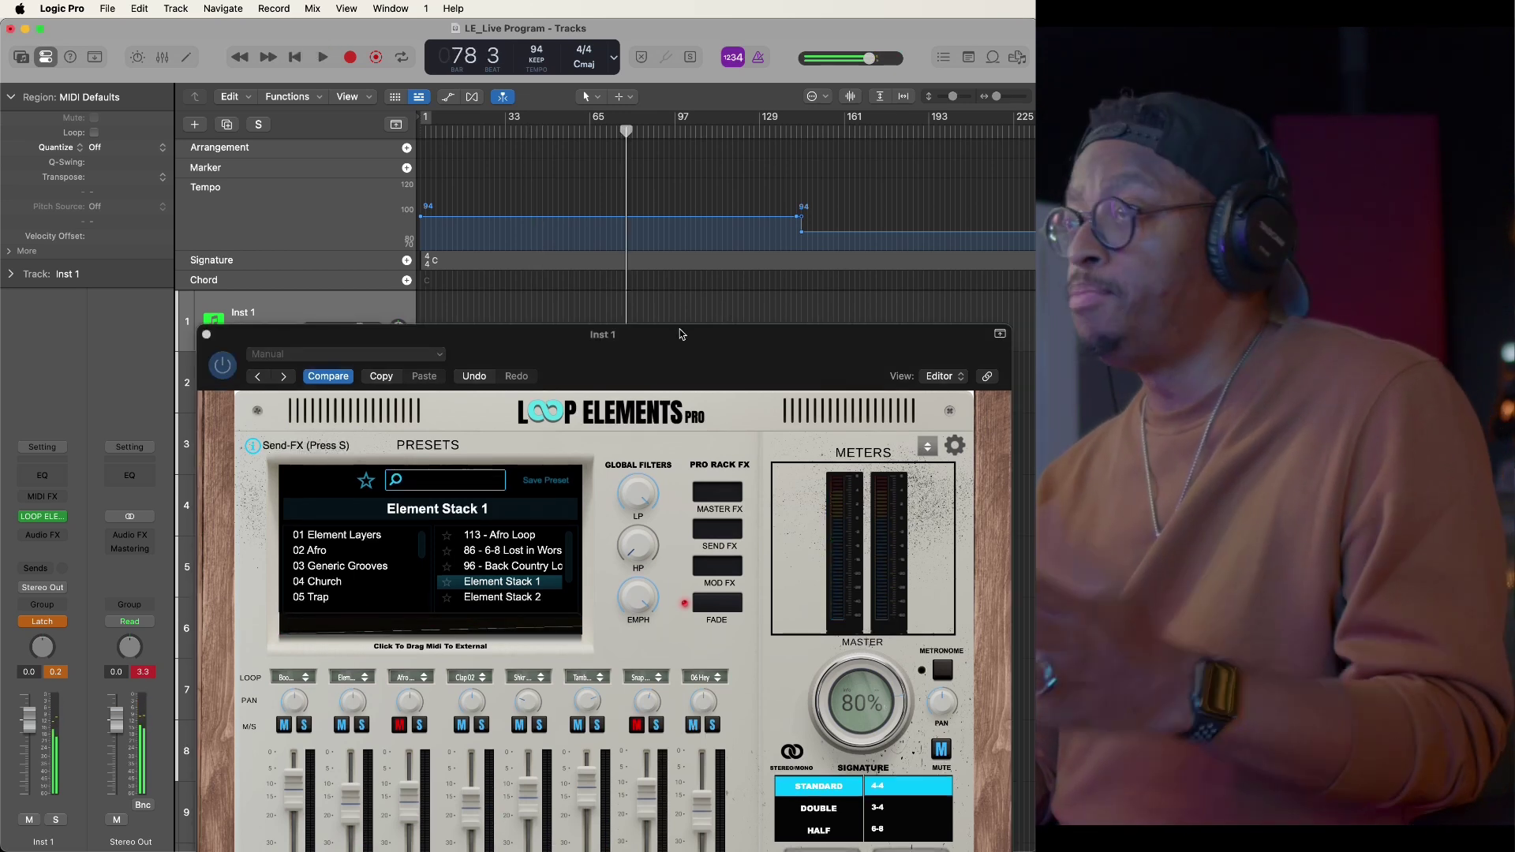
- Return the playhead to bar 1 and play the session to review the recorded mute automation
{"action": "left_click_drag", "start_coordinate": [681, 334], "coordinate": [684, 484]}
{"action": "left_click_drag", "start_coordinate": [623, 132], "coordinate": [425, 127]}
{"action": "left_click_drag", "start_coordinate": [552, 472], "coordinate": [532, 153]}
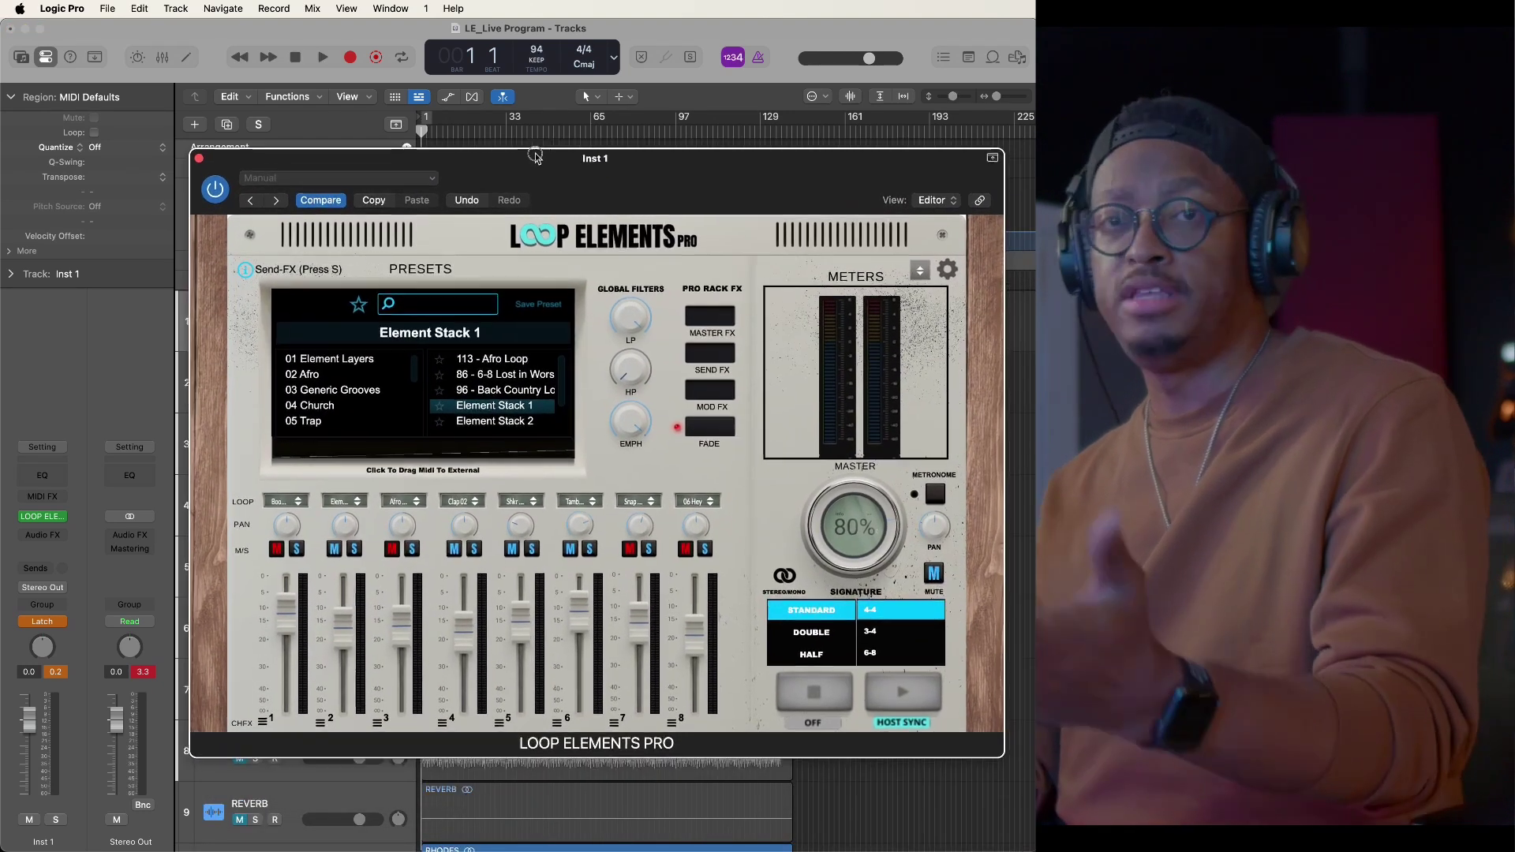
{"action": "key", "text": "space"}
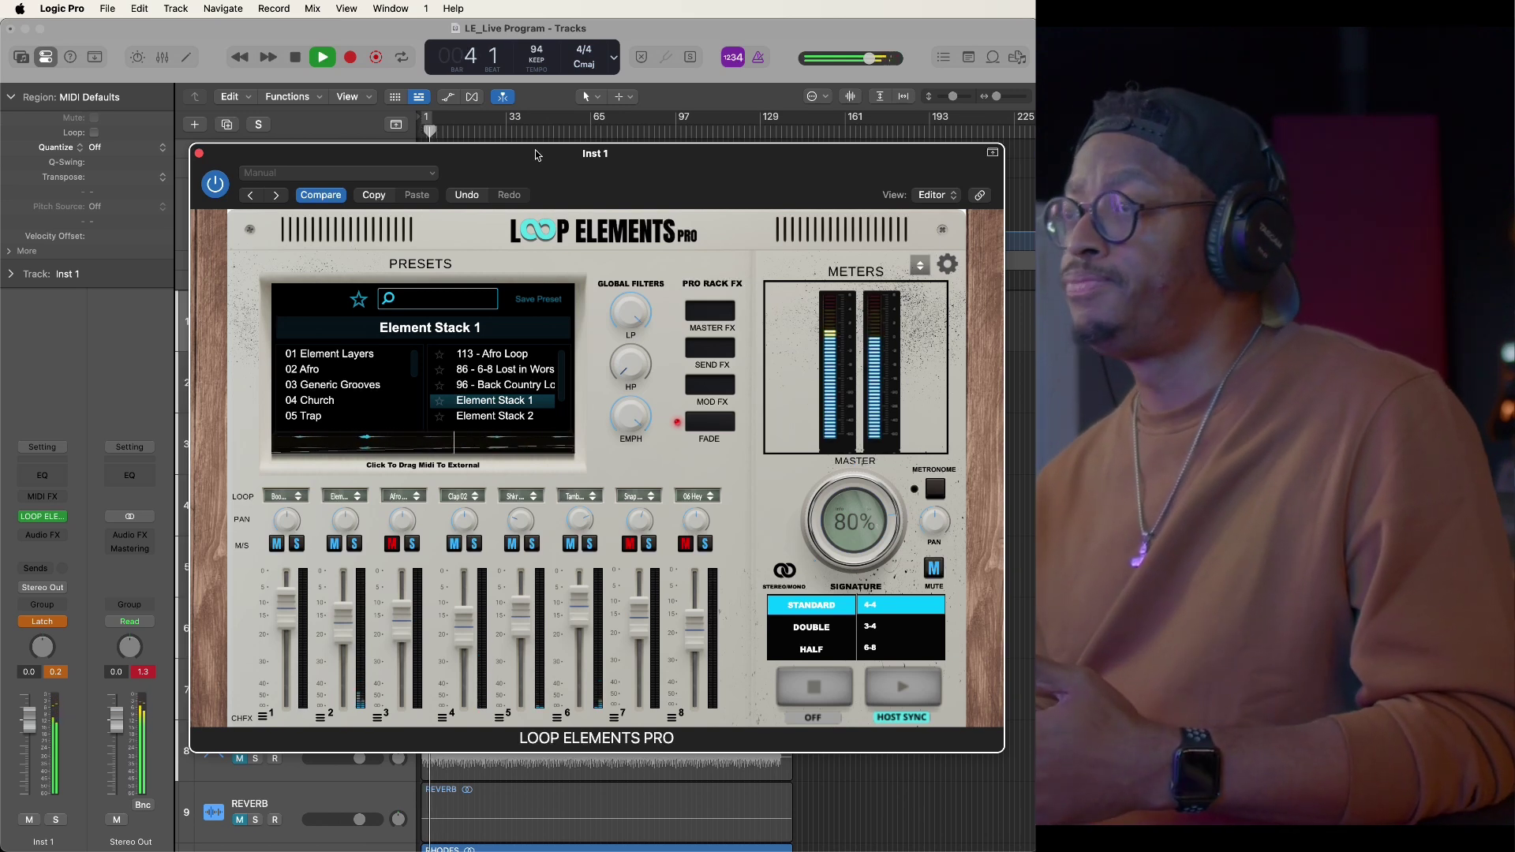
- Play the session from bar 64 and watch the Loop Elements Pro channel mutes follow the recorded automation
{"action": "key", "text": "space"}
{"action": "left_click_drag", "start_coordinate": [551, 164], "coordinate": [564, 425]}
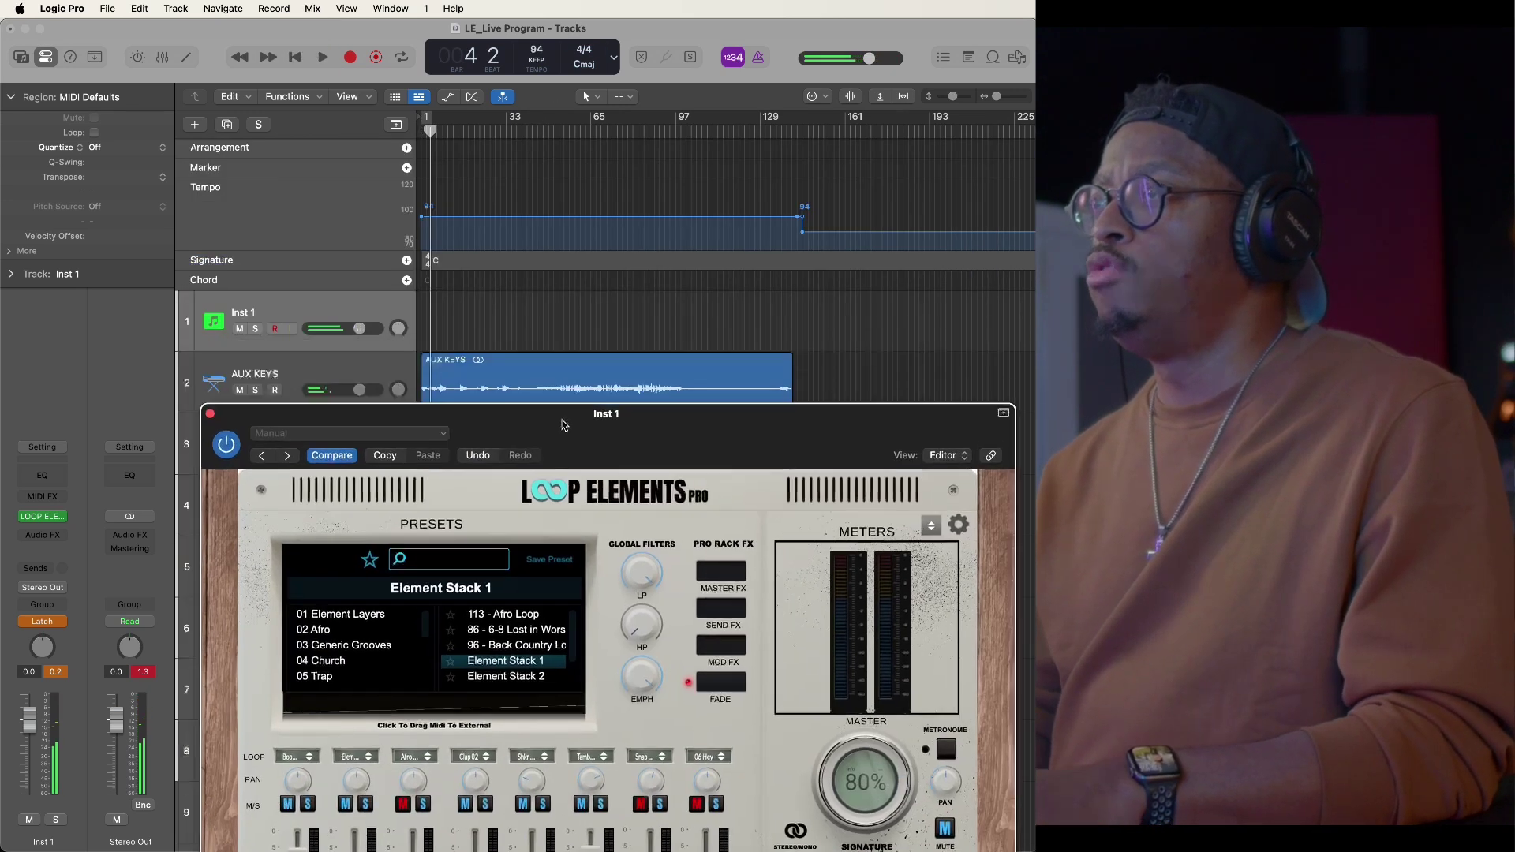
{"action": "left_click", "coordinate": [587, 129]}
{"action": "key", "text": "space"}
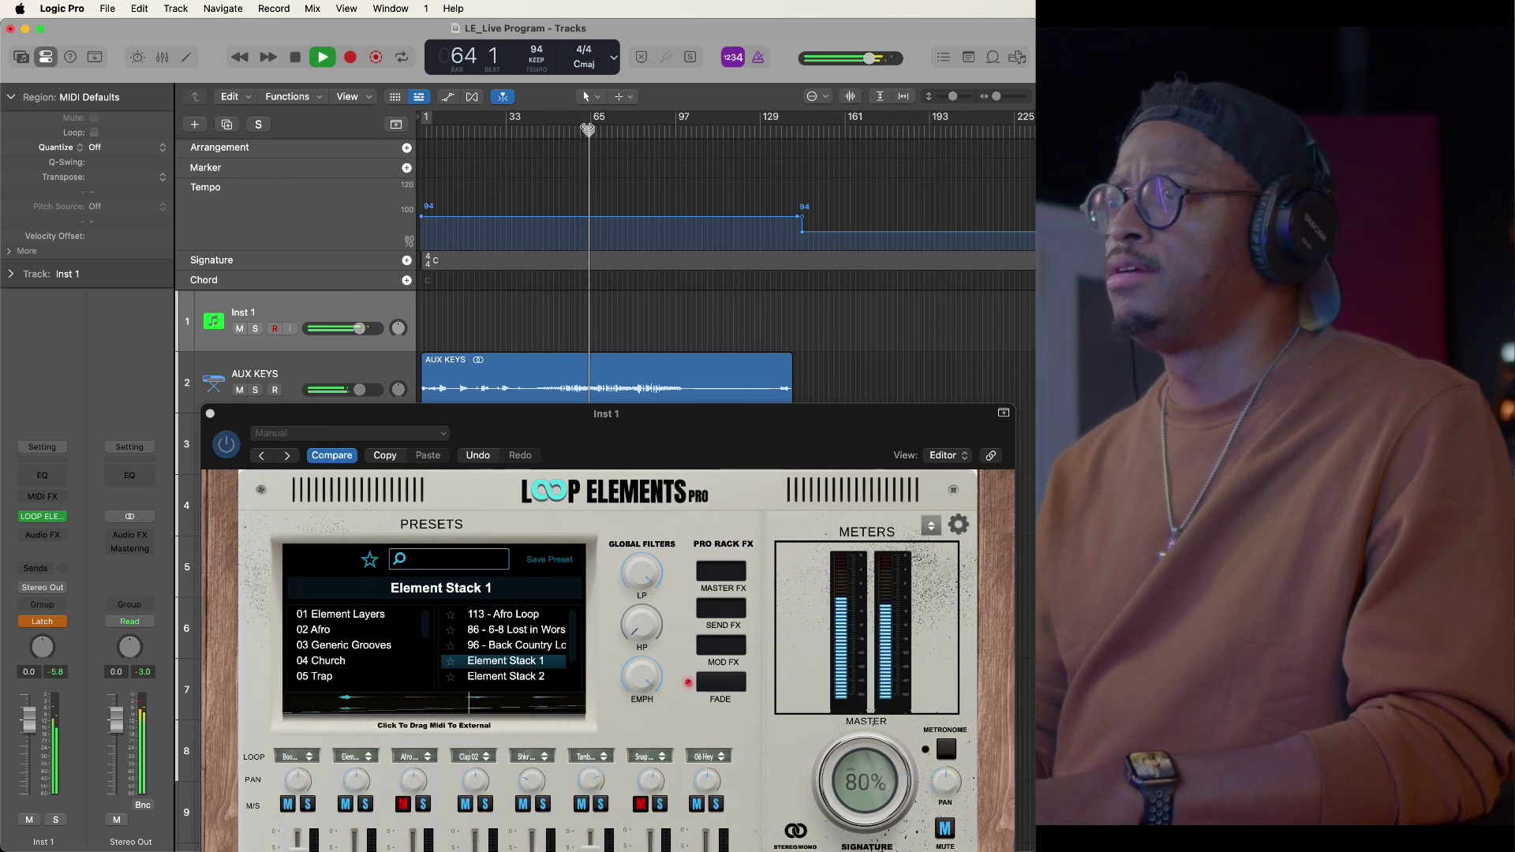
{"action": "left_click_drag", "start_coordinate": [550, 408], "coordinate": [509, 163]}
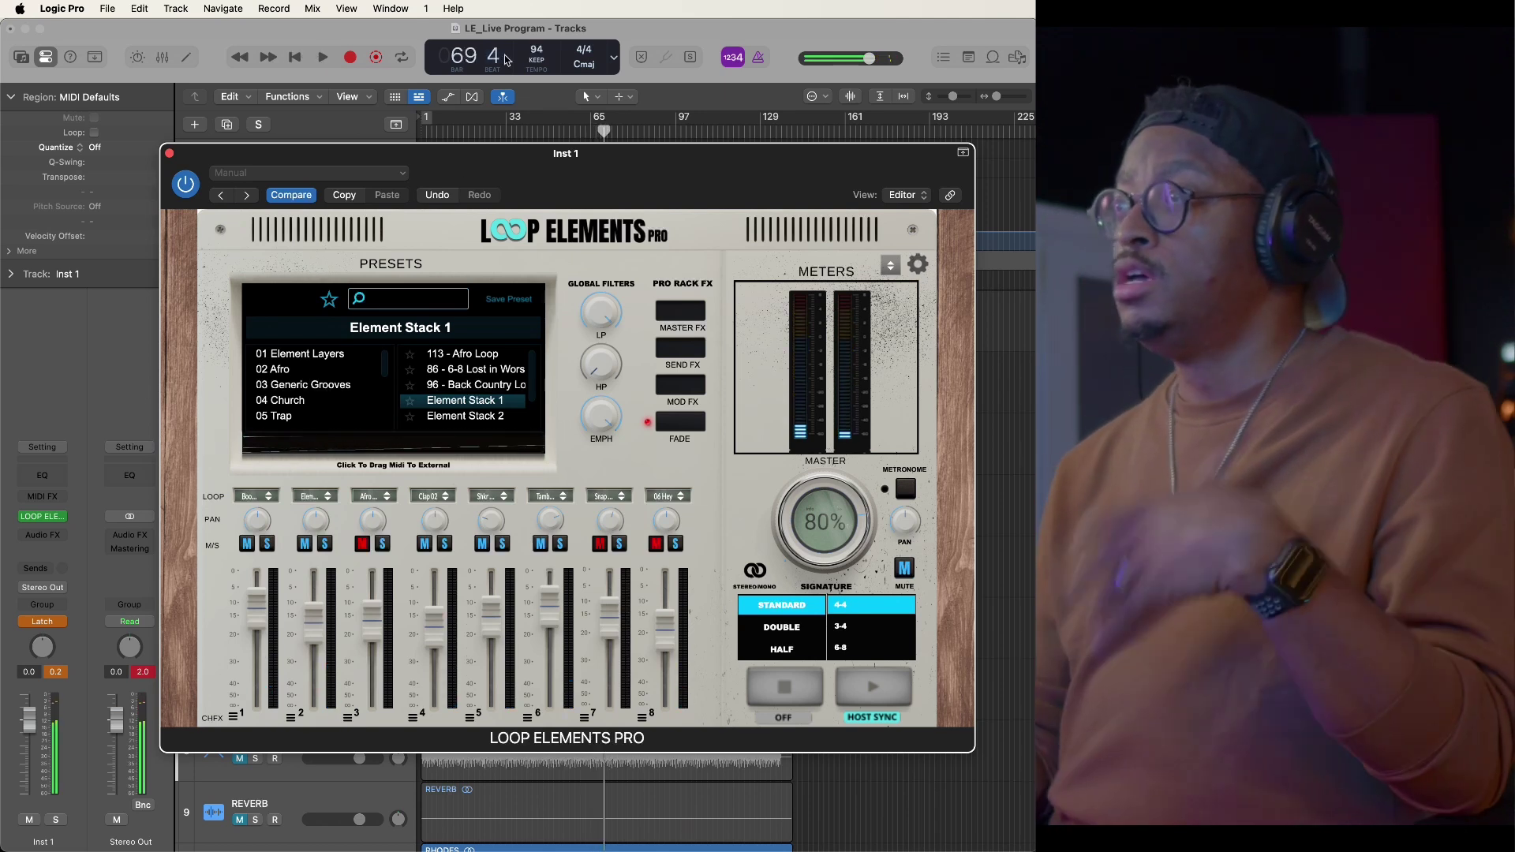
- Place the Element Stack 1 MIDI from Loop Elements Pro on the Inst 1 track at bar 1 as a looped region
{"action": "left_click_drag", "start_coordinate": [665, 195], "coordinate": [378, 312]}
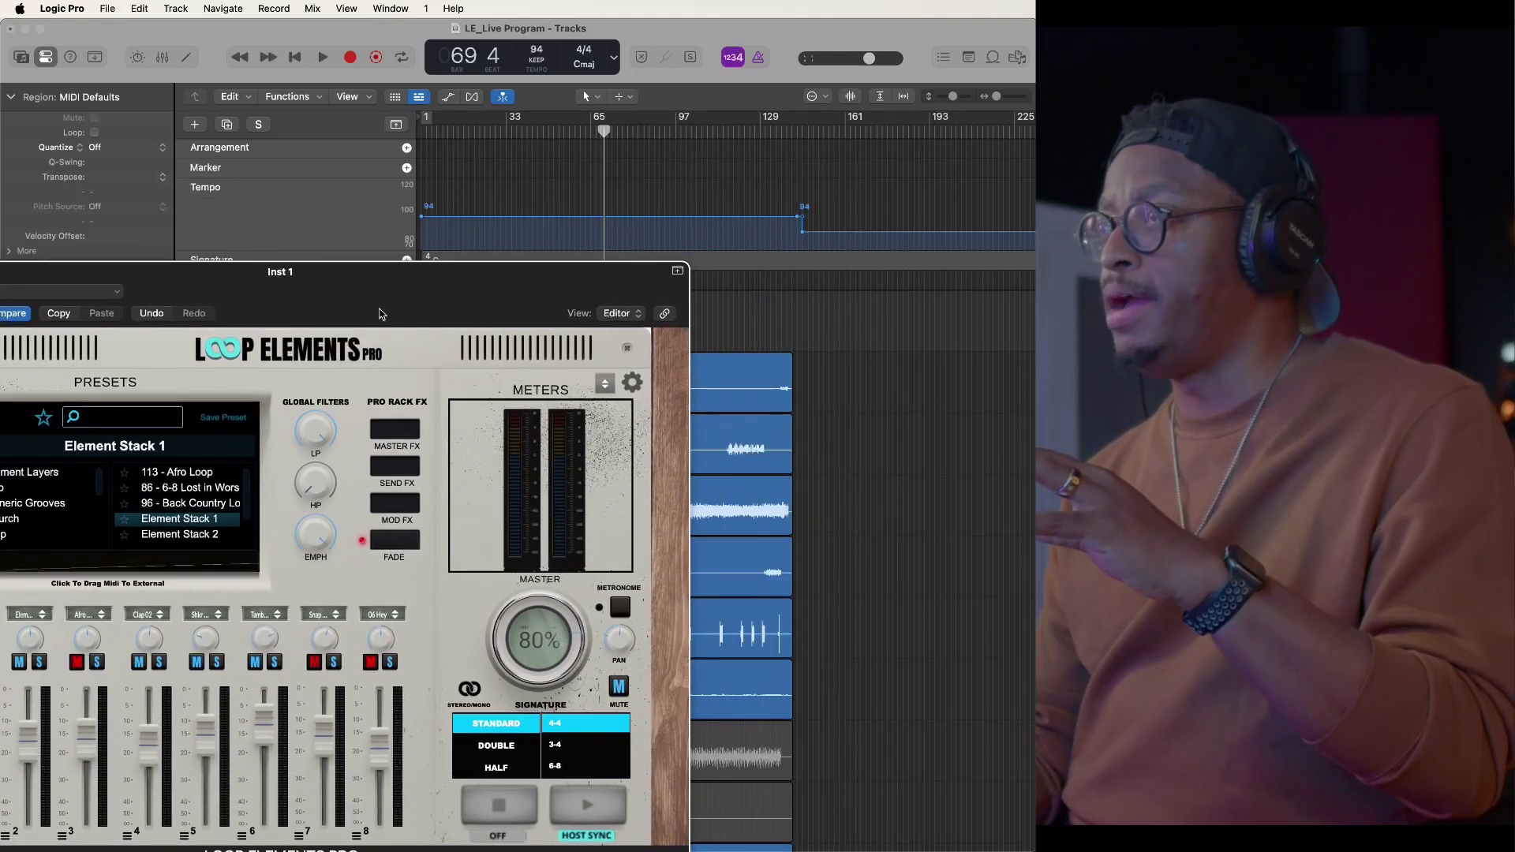
{"action": "left_click_drag", "start_coordinate": [507, 292], "coordinate": [1272, 309]}
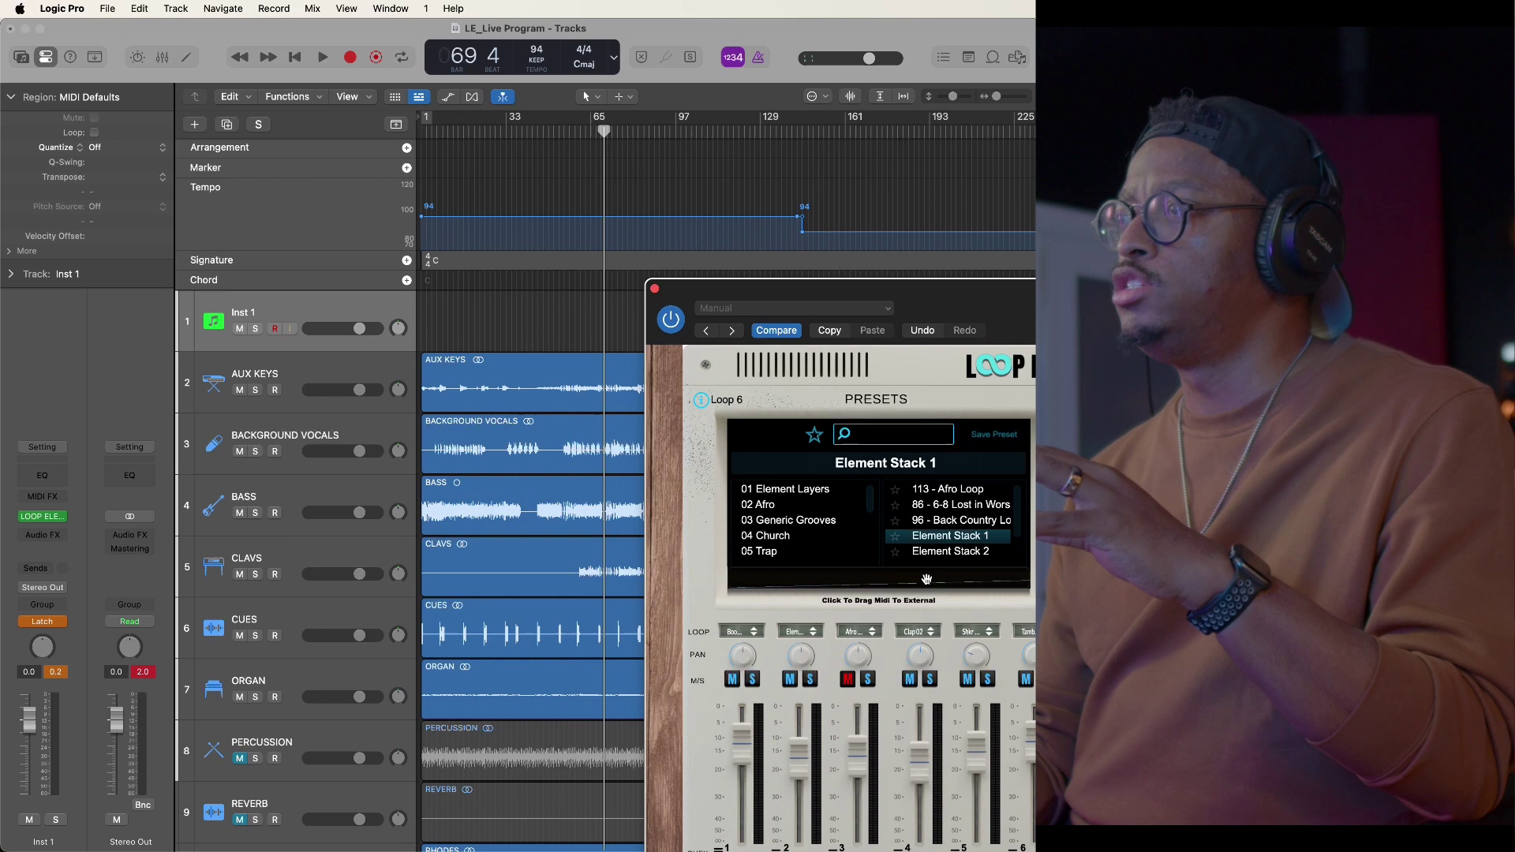
{"action": "left_click_drag", "start_coordinate": [680, 426], "coordinate": [425, 319]}
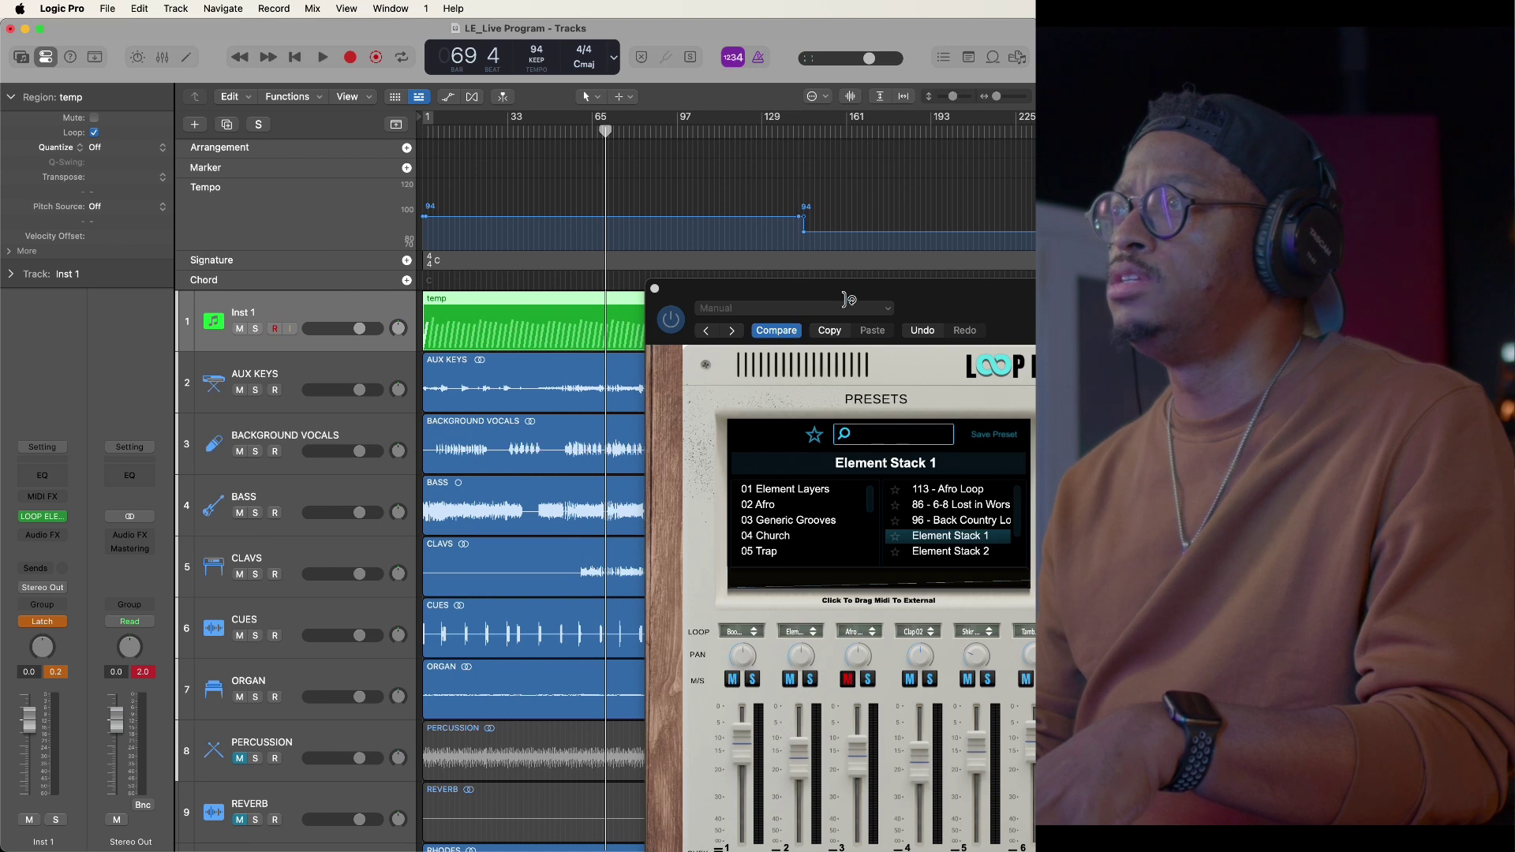
- Turn off host sync in Loop Elements Pro, test the MIDI-driven loops by playing from bar 1, and close the plug-in window
{"action": "left_click_drag", "start_coordinate": [870, 292], "coordinate": [385, 157]}
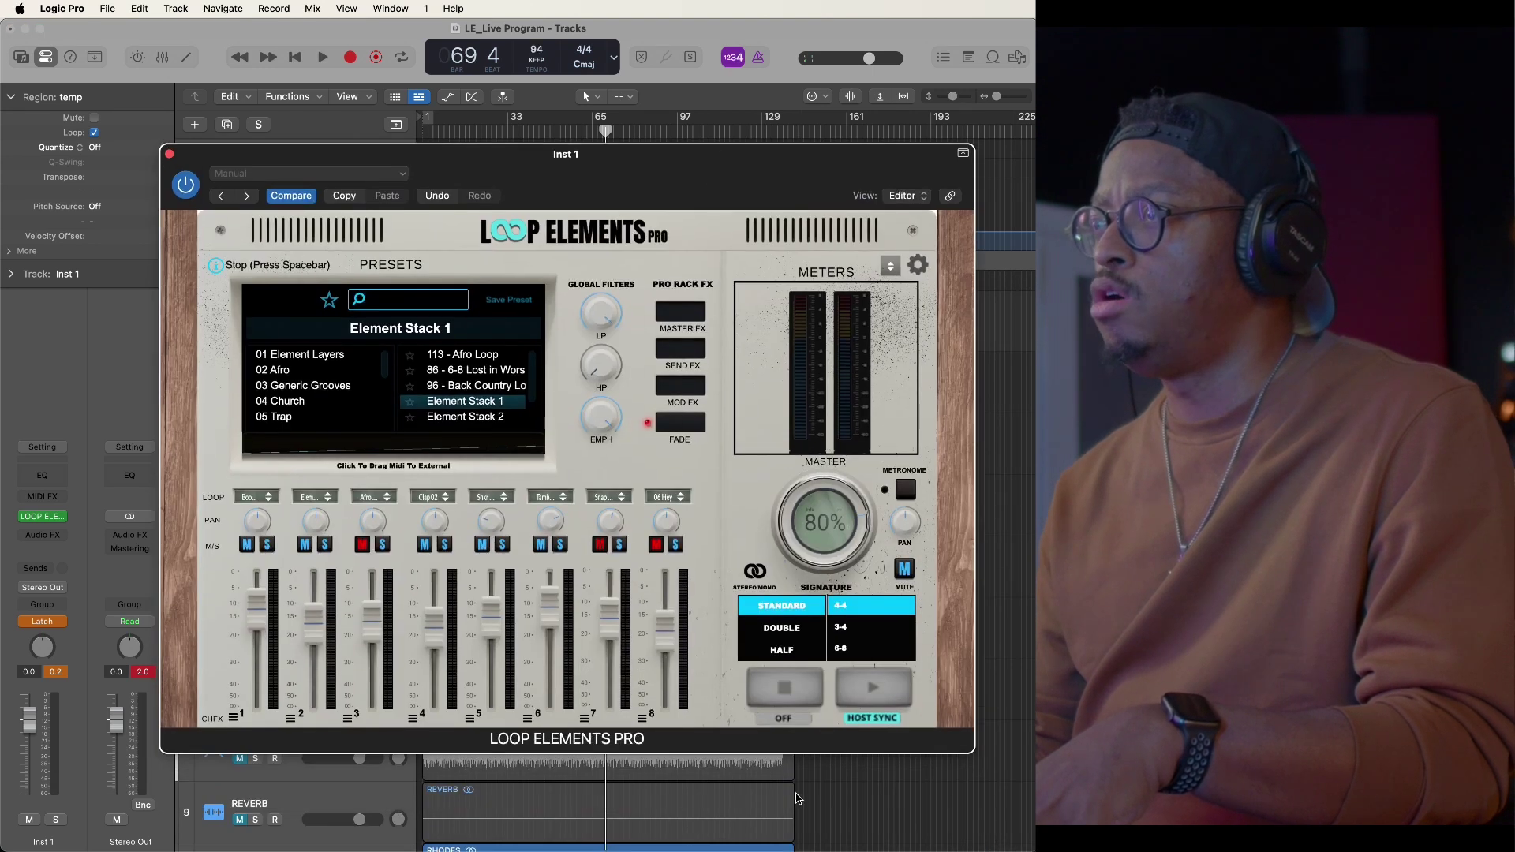
{"action": "left_click", "coordinate": [781, 719]}
{"action": "left_click_drag", "start_coordinate": [622, 164], "coordinate": [650, 507]}
{"action": "left_click_drag", "start_coordinate": [605, 134], "coordinate": [421, 136]}
{"action": "key", "text": "space"}
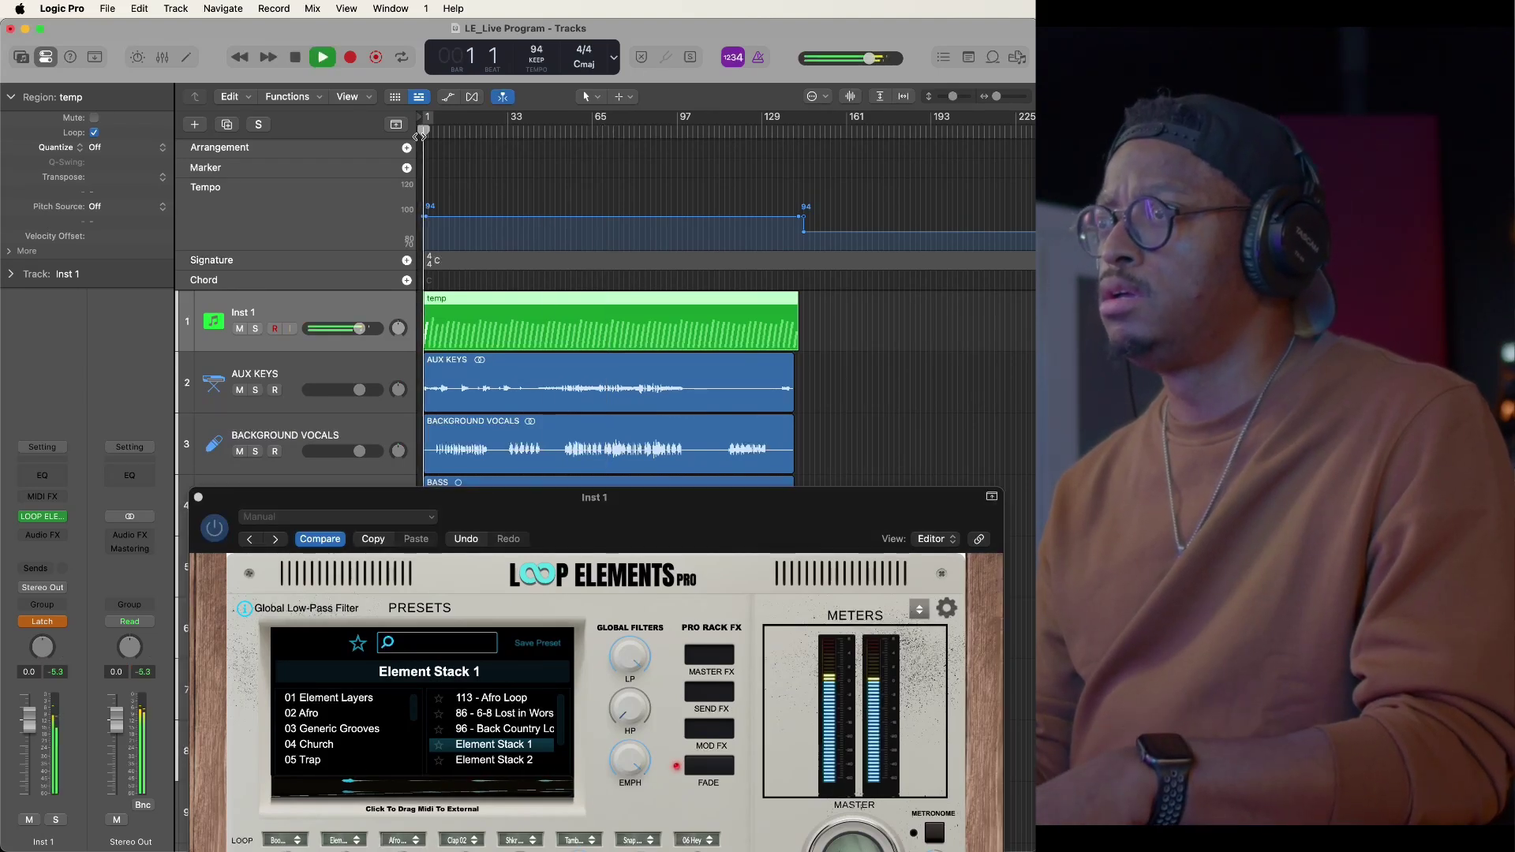
{"action": "left_click_drag", "start_coordinate": [522, 515], "coordinate": [554, 307]}
{"action": "key", "text": "space"}
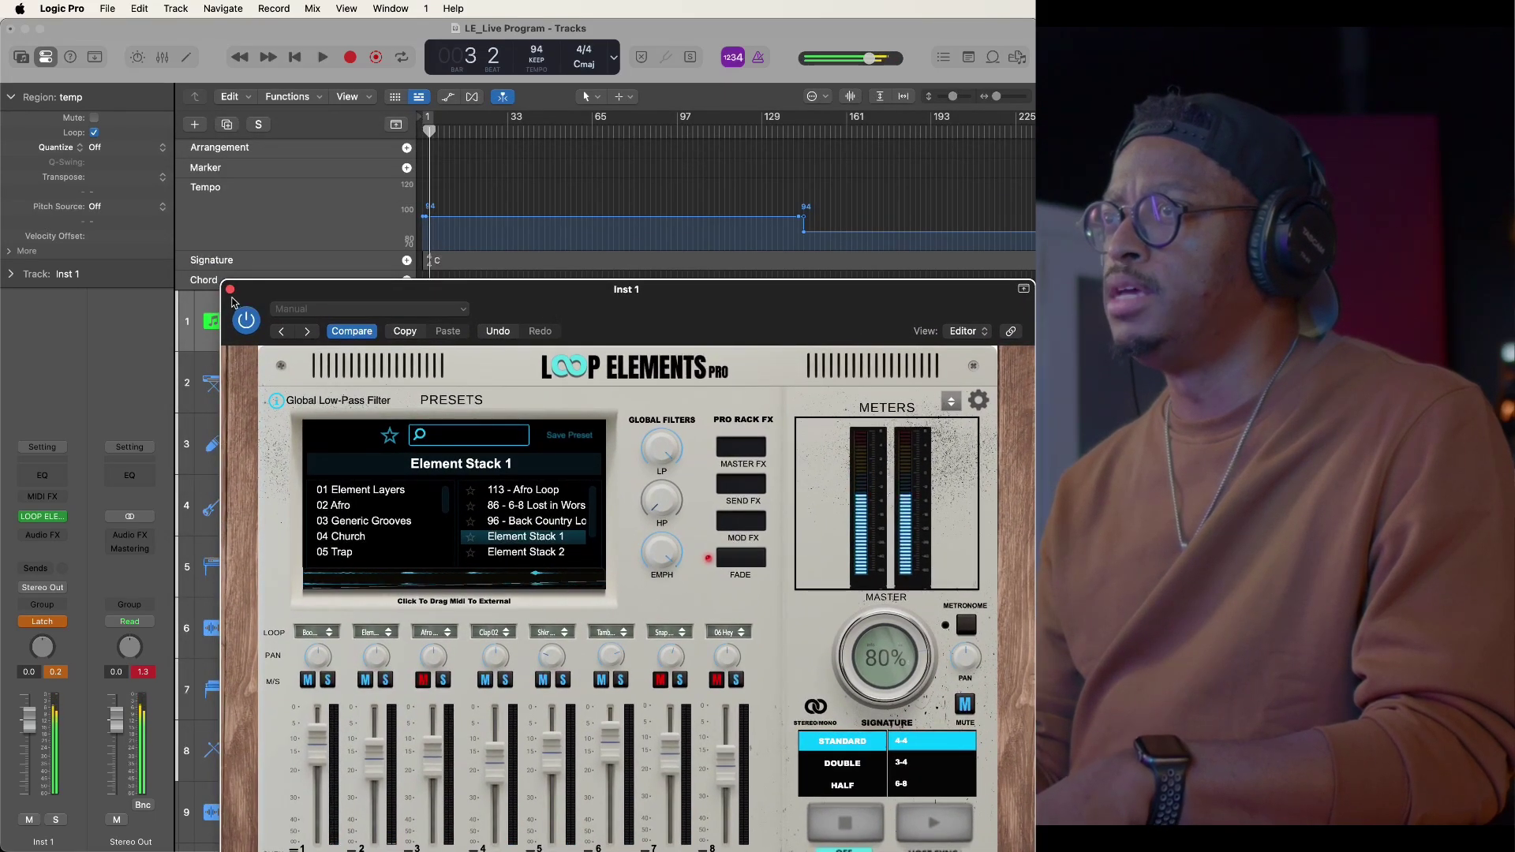
{"action": "left_click", "coordinate": [230, 289]}
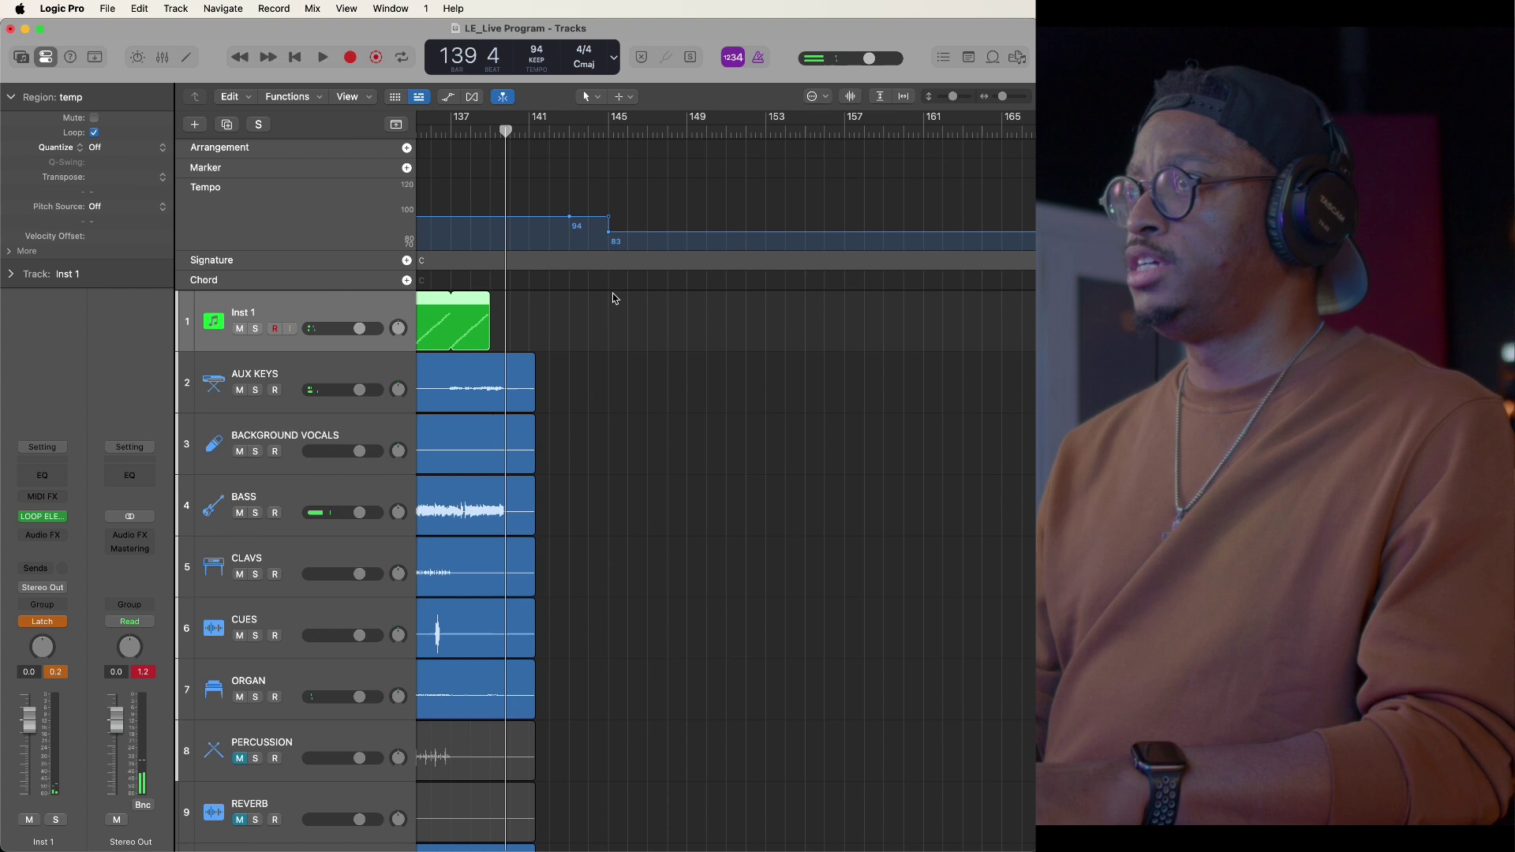
- Play the empty section from the tempo change at bar 145 and return the playhead to bar 145
{"action": "left_click", "coordinate": [609, 135]}
{"action": "key", "text": "space"}
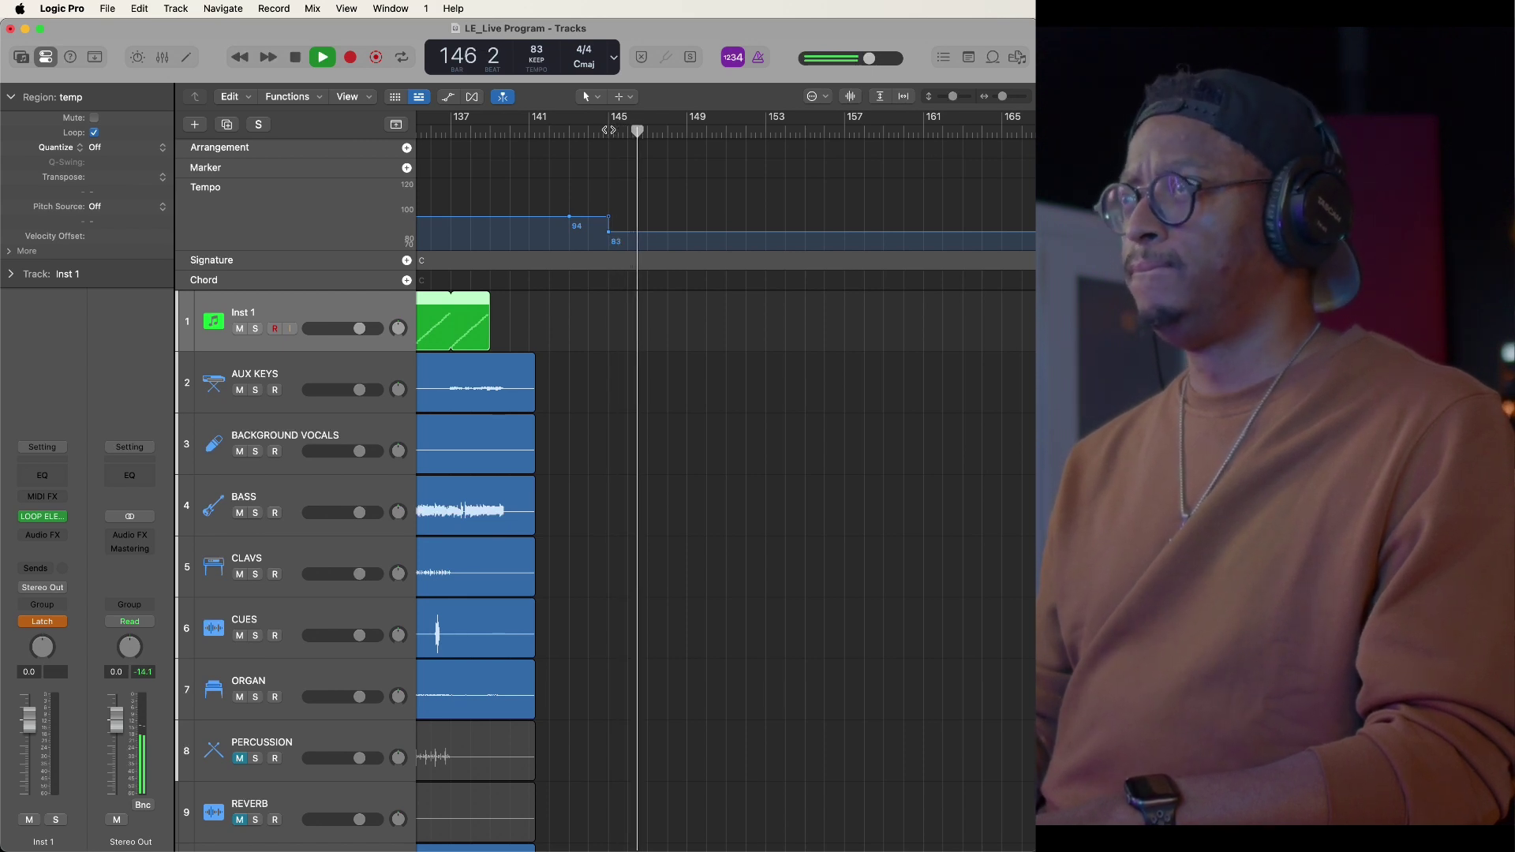
{"action": "key", "text": "space"}
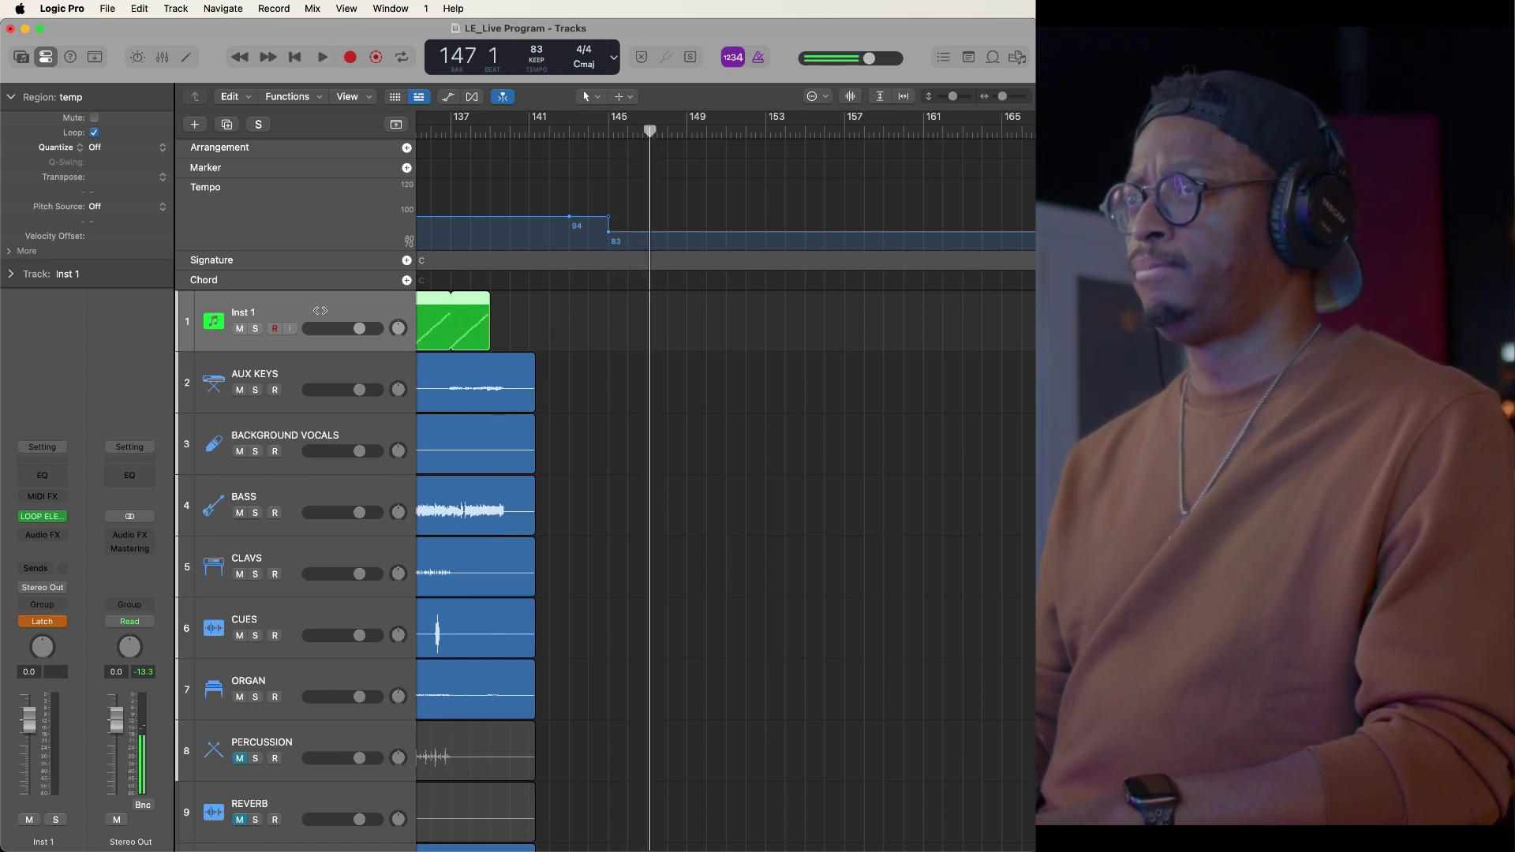
{"action": "left_click", "coordinate": [614, 132]}
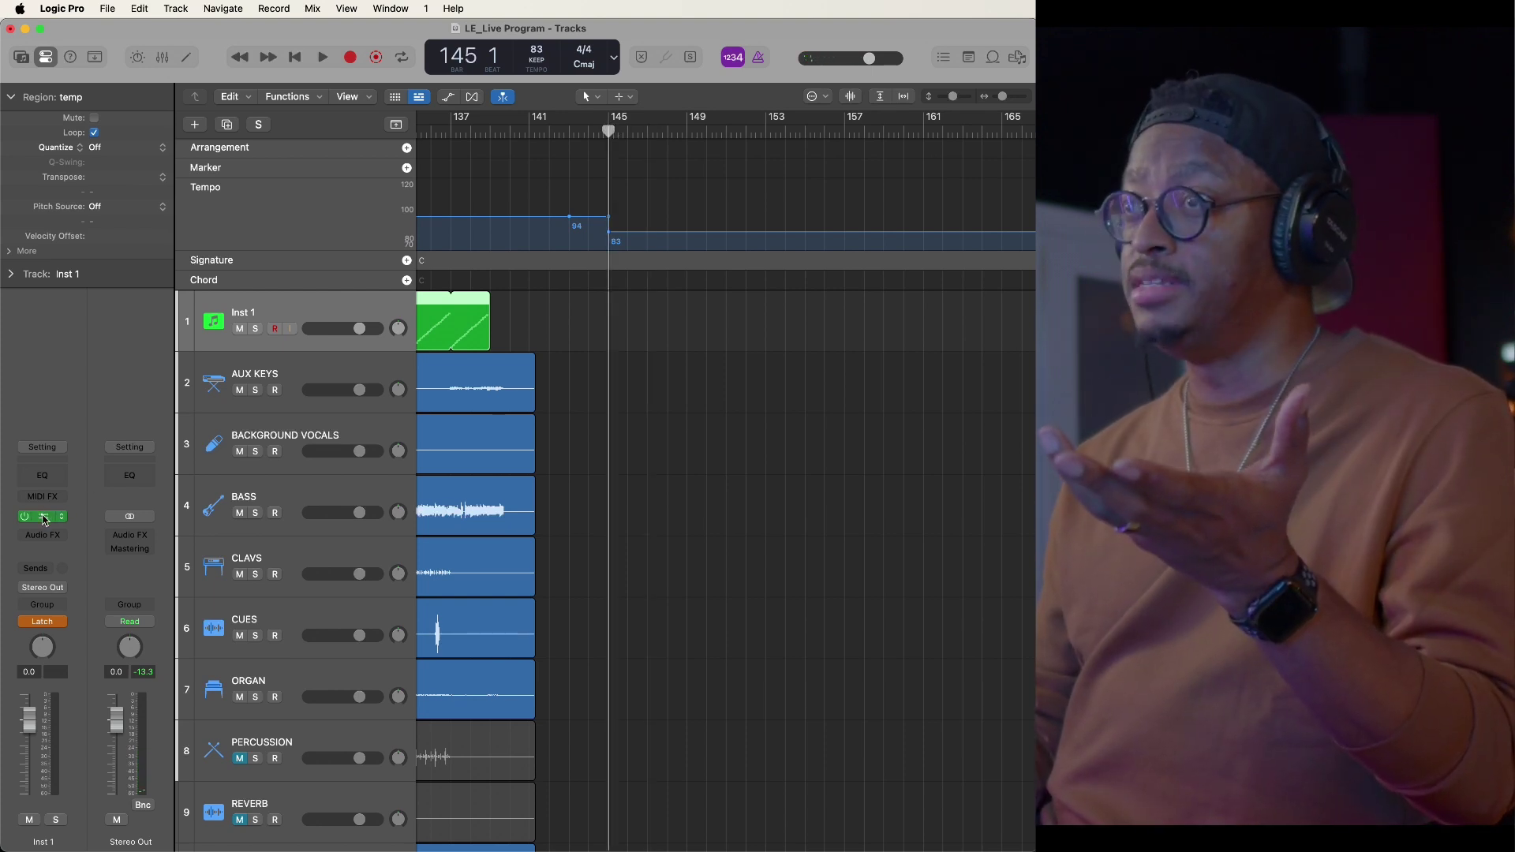
- Reopen Loop Elements Pro and play from bar 142, muting loop channels 4, 6 and 8 and unmuting channel 7 during playback
{"action": "double_click", "coordinate": [351, 311]}
{"action": "left_click_drag", "start_coordinate": [486, 288], "coordinate": [393, 359]}
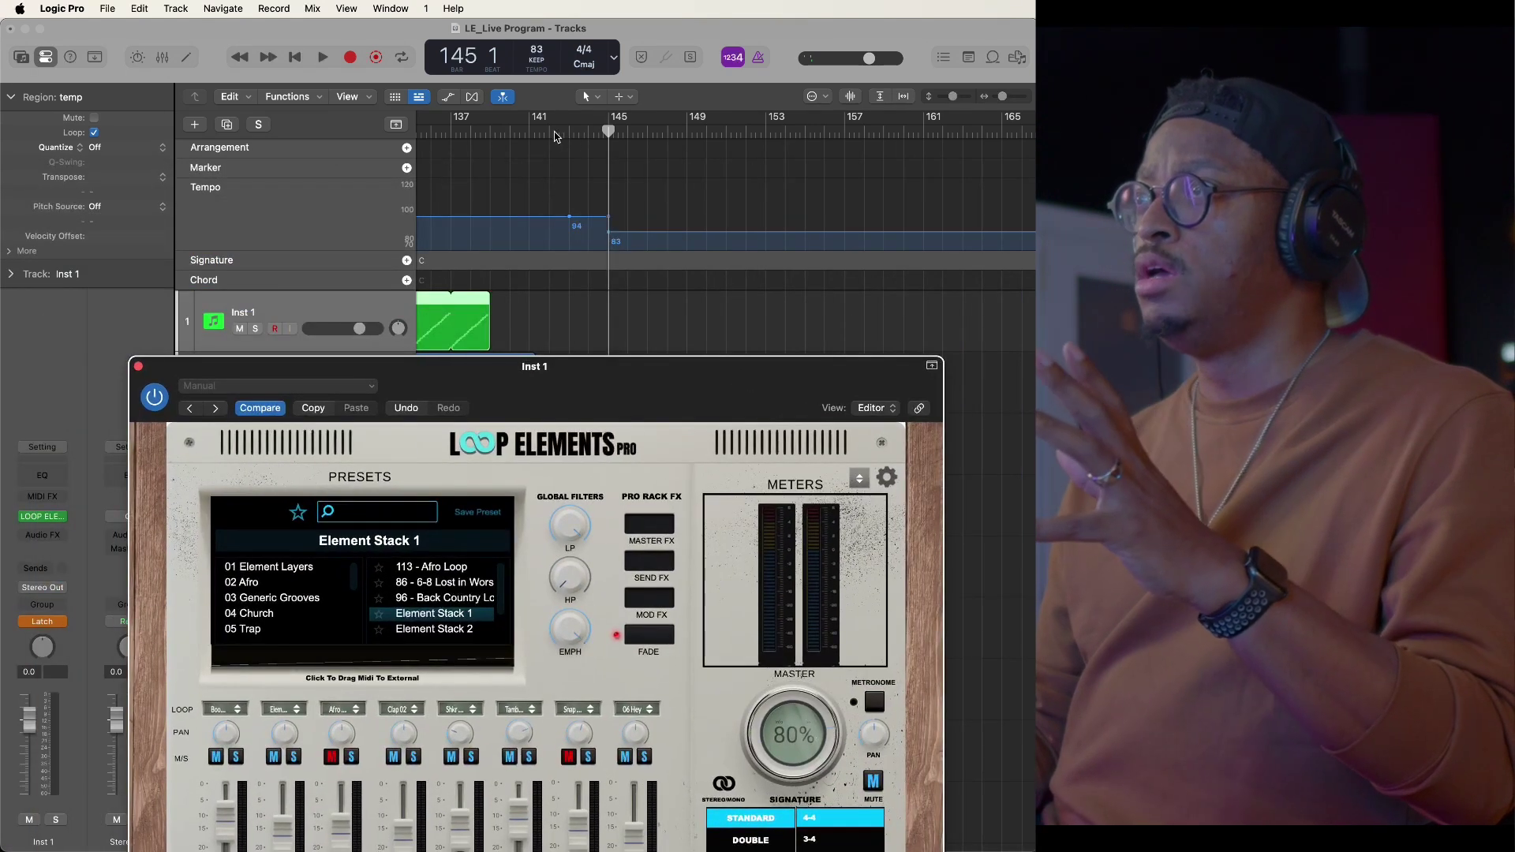
{"action": "left_click", "coordinate": [554, 133]}
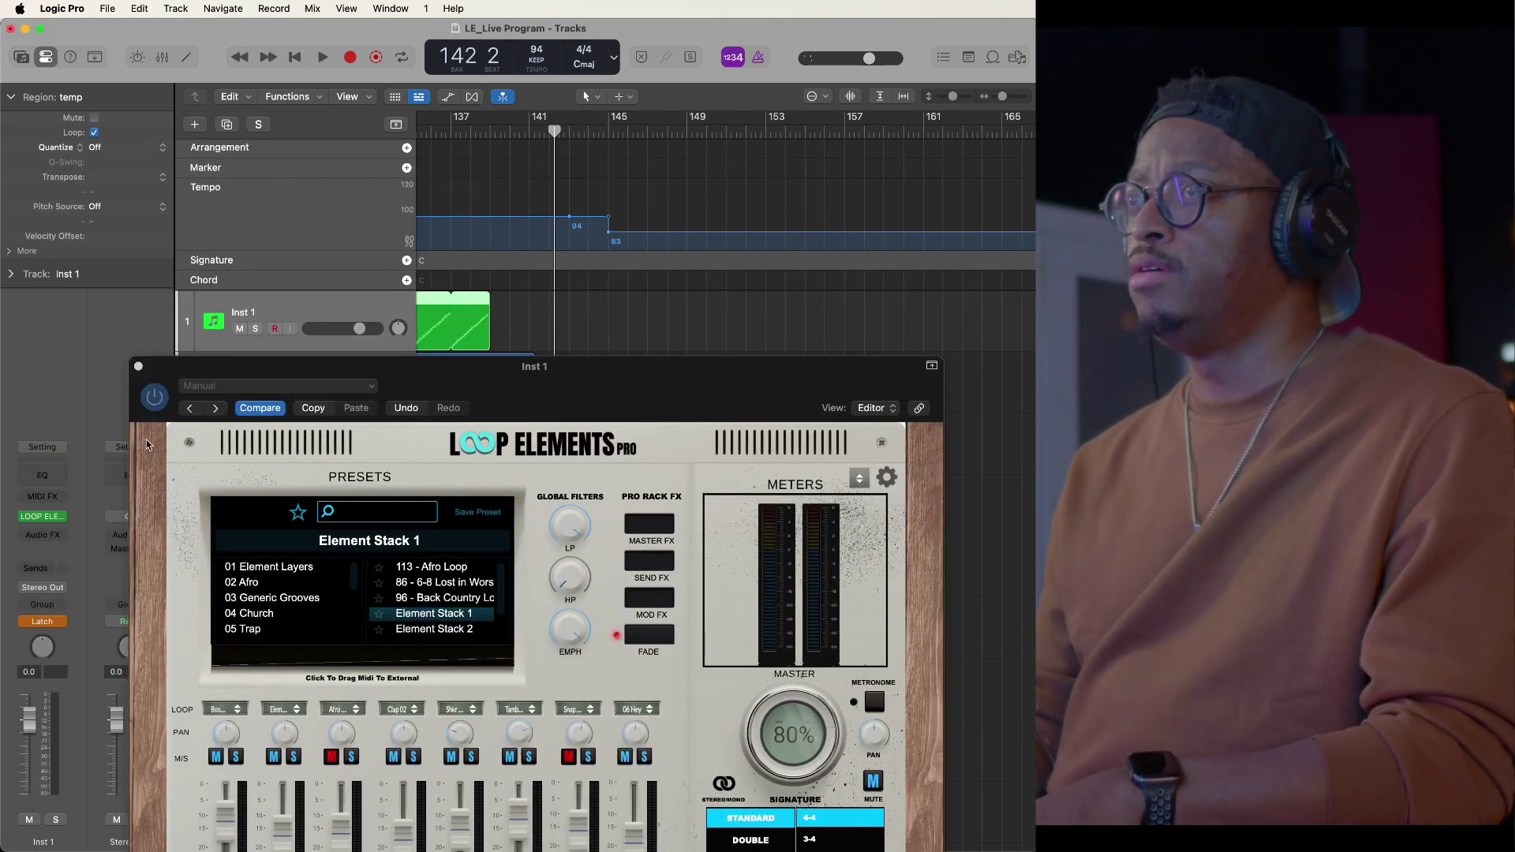
{"action": "left_click_drag", "start_coordinate": [462, 361], "coordinate": [441, 149]}
{"action": "key", "text": "space"}
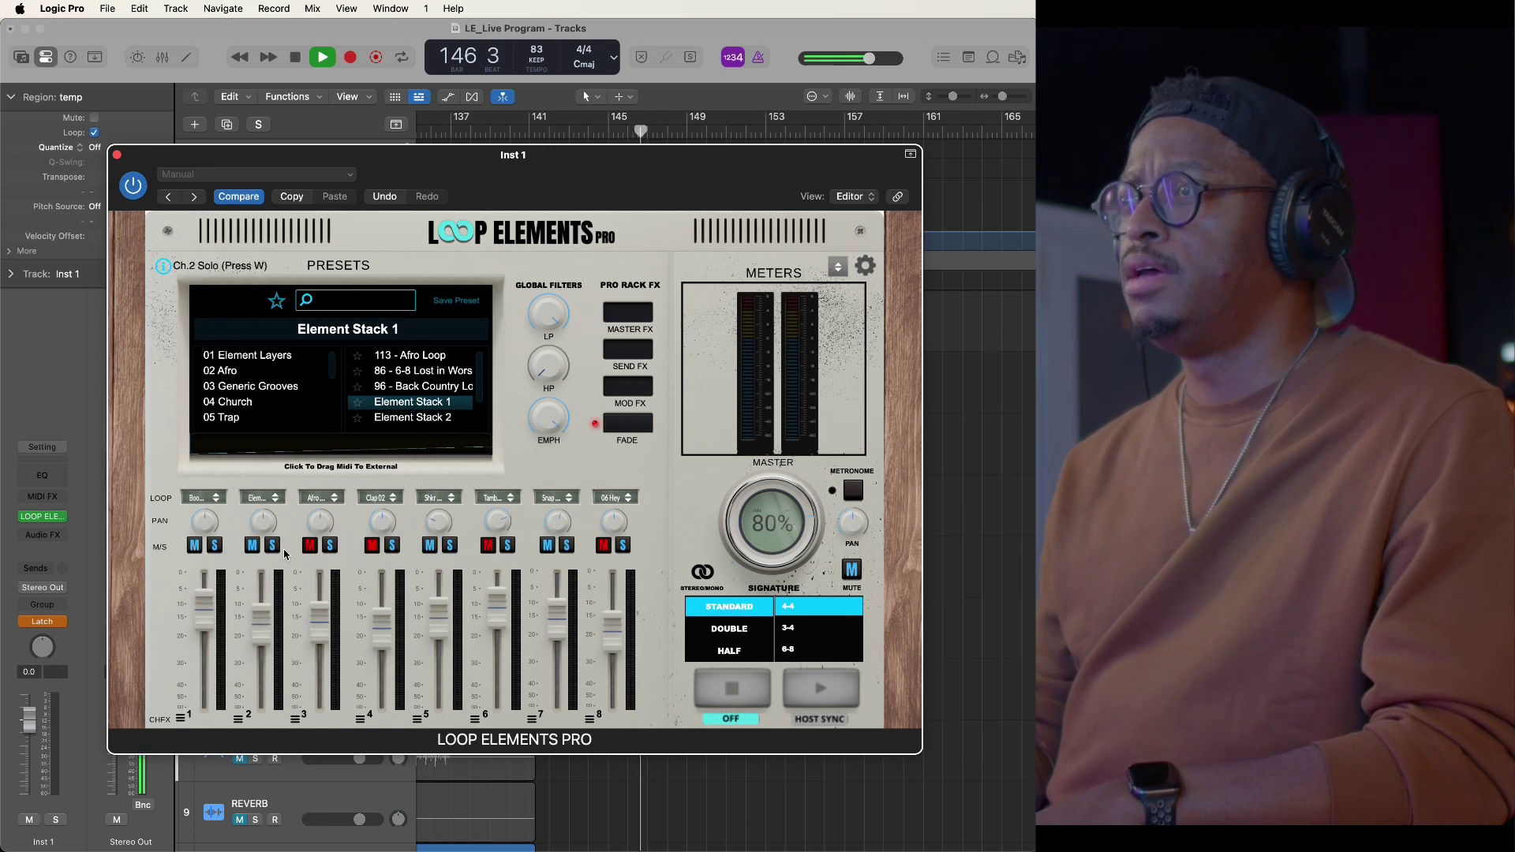
{"action": "key", "text": "space"}
- Place the Element Stack 1 MIDI on the Inst 1 track at bar 145 as a looped region and play it
{"action": "left_click_drag", "start_coordinate": [576, 157], "coordinate": [526, 470]}
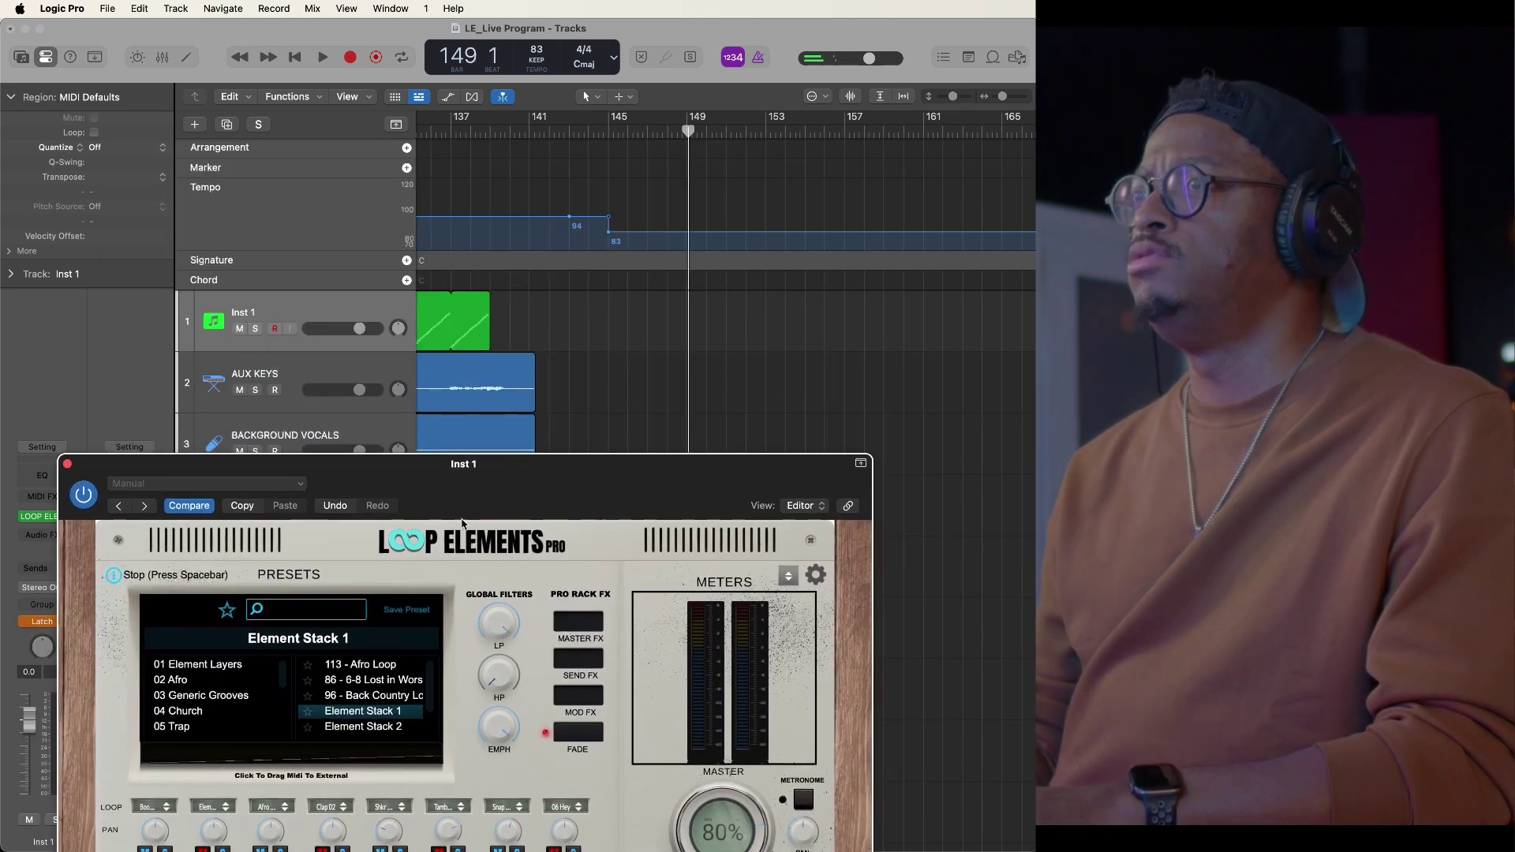
{"action": "left_click_drag", "start_coordinate": [231, 751], "coordinate": [1033, 325]}
{"action": "key", "text": "space"}
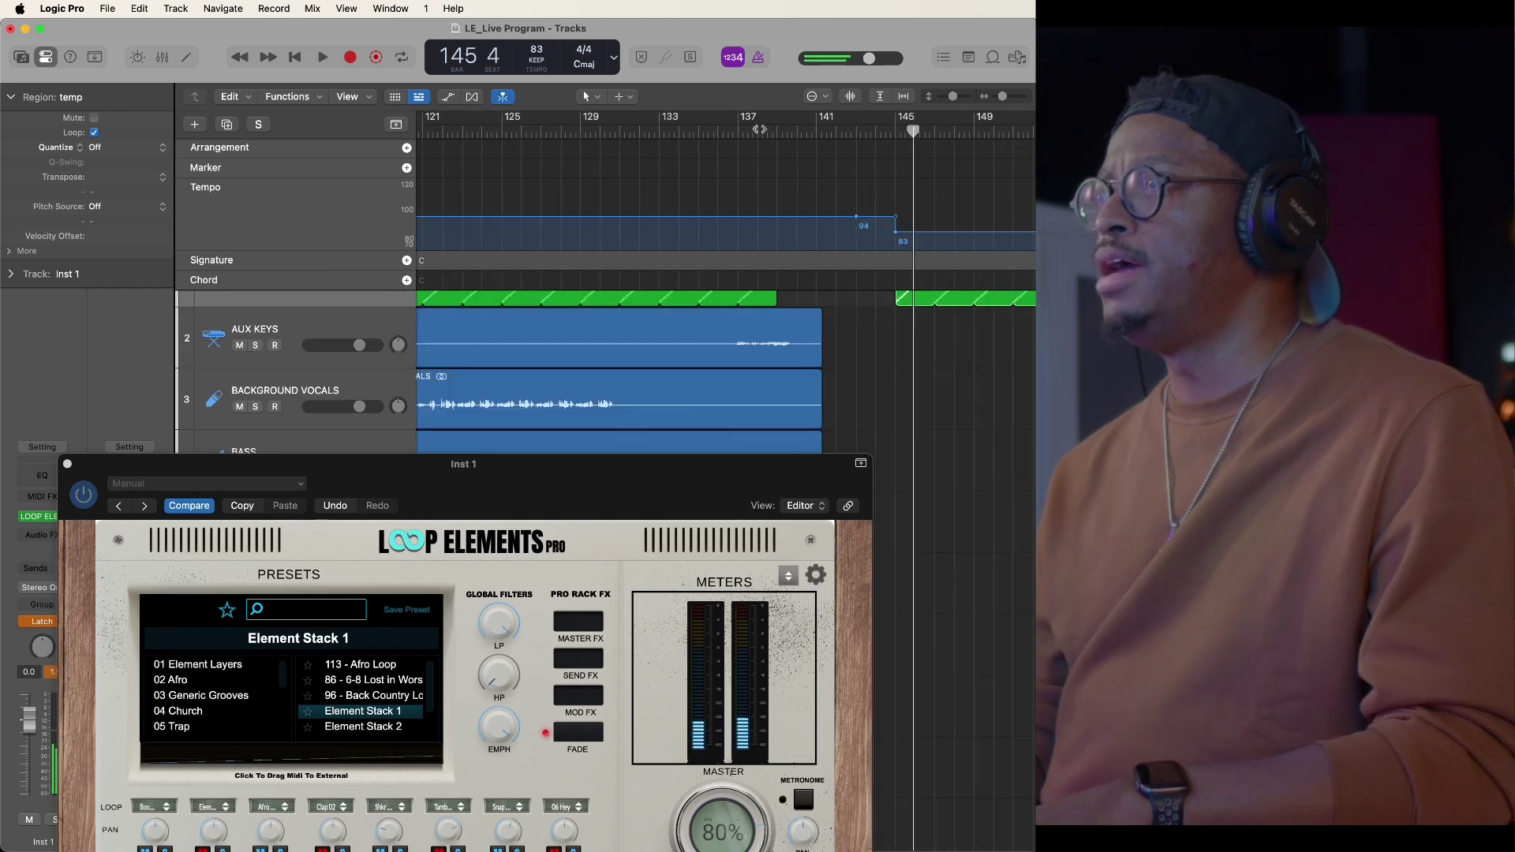
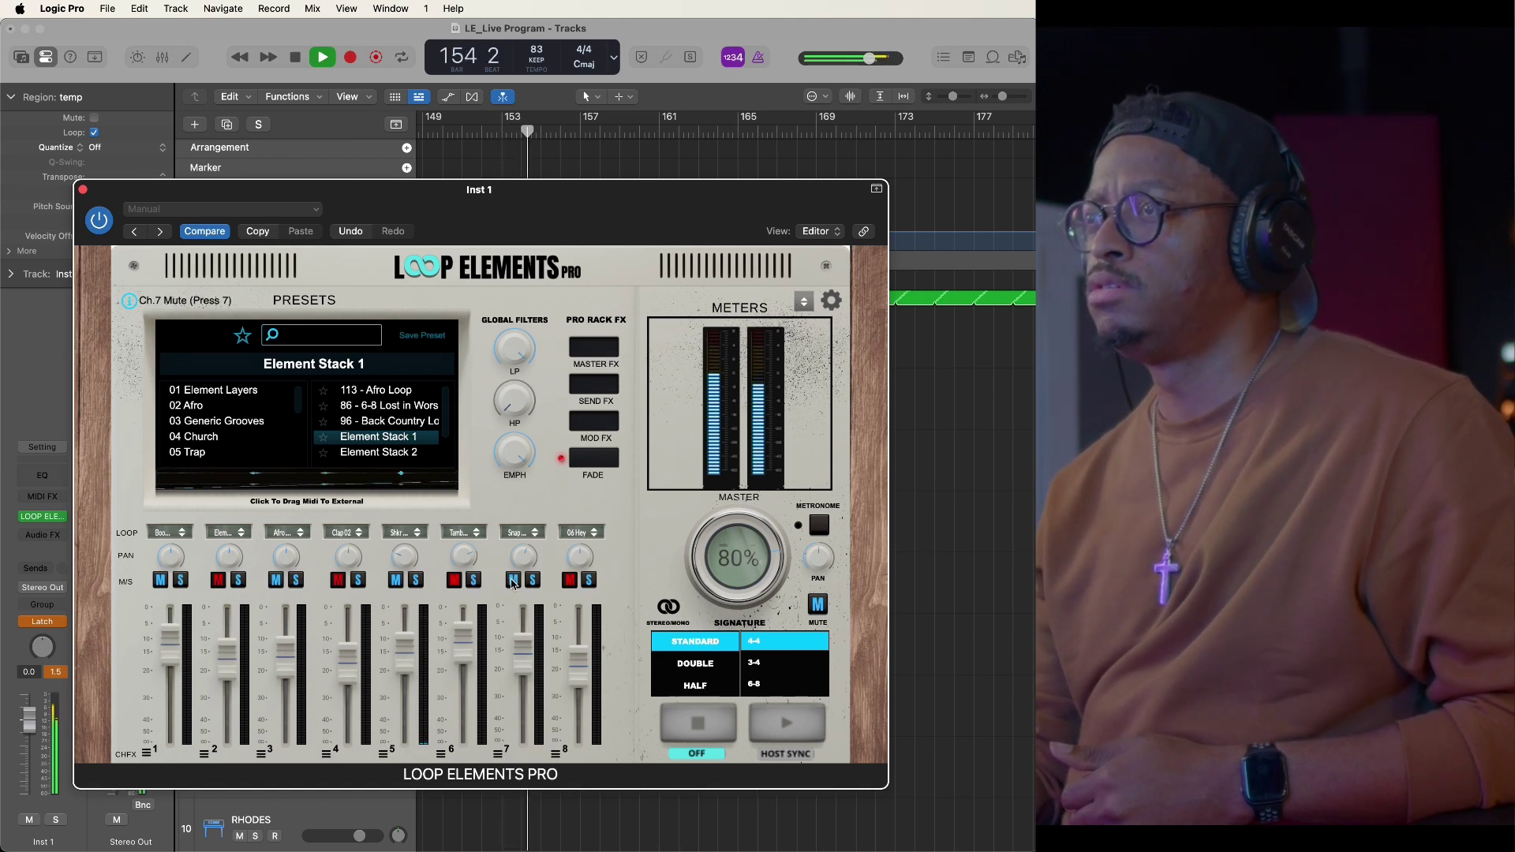
- Toggle the mutes of loop channels 7 and 1 during playback after bar 154 to record their automation, and close the plug-in window
{"action": "left_click", "coordinate": [513, 582]}
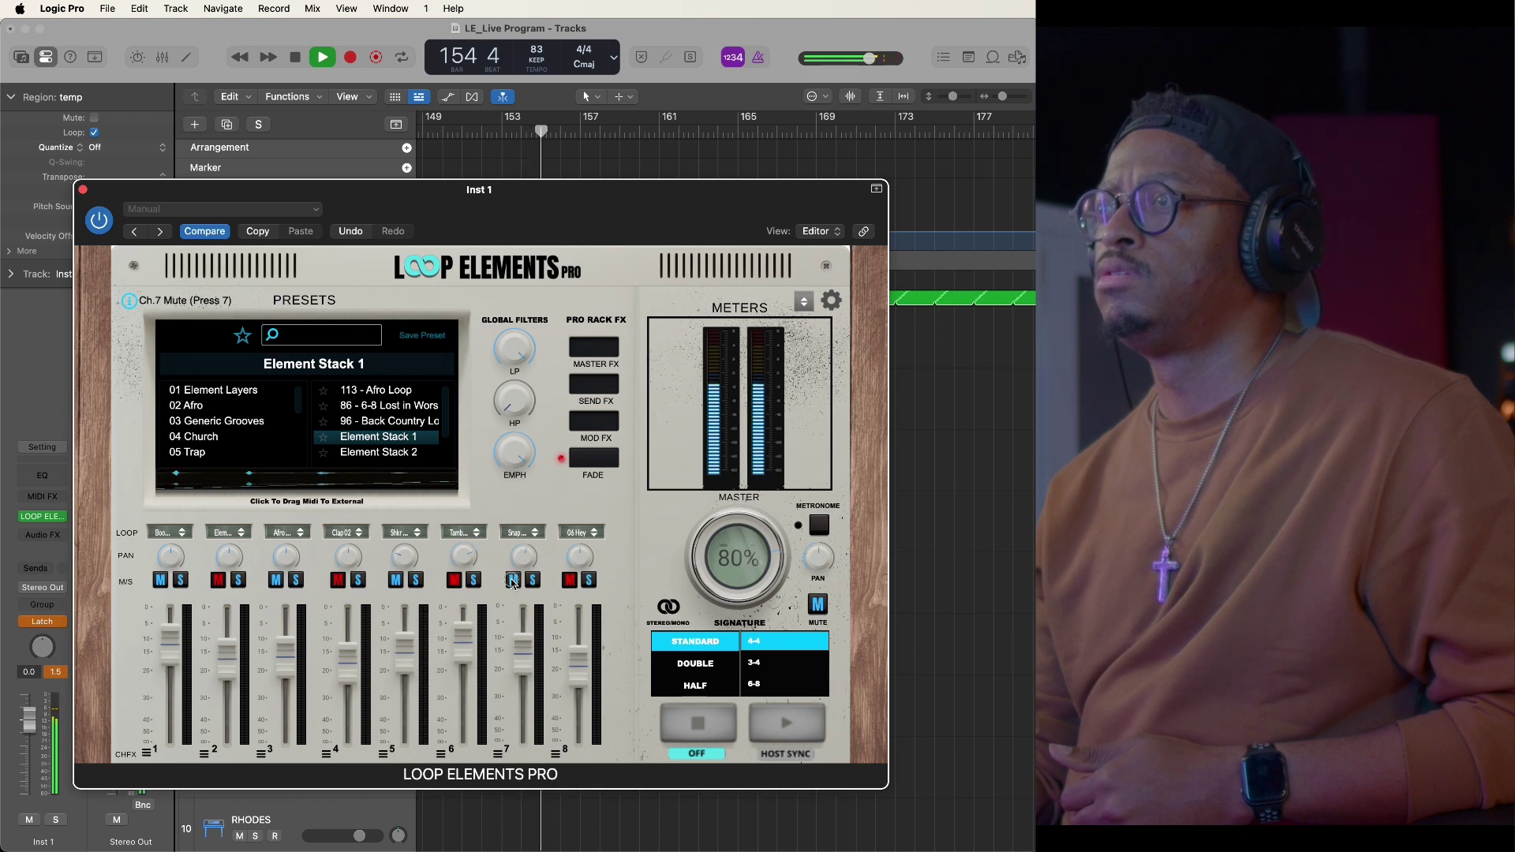
{"action": "left_click", "coordinate": [161, 581]}
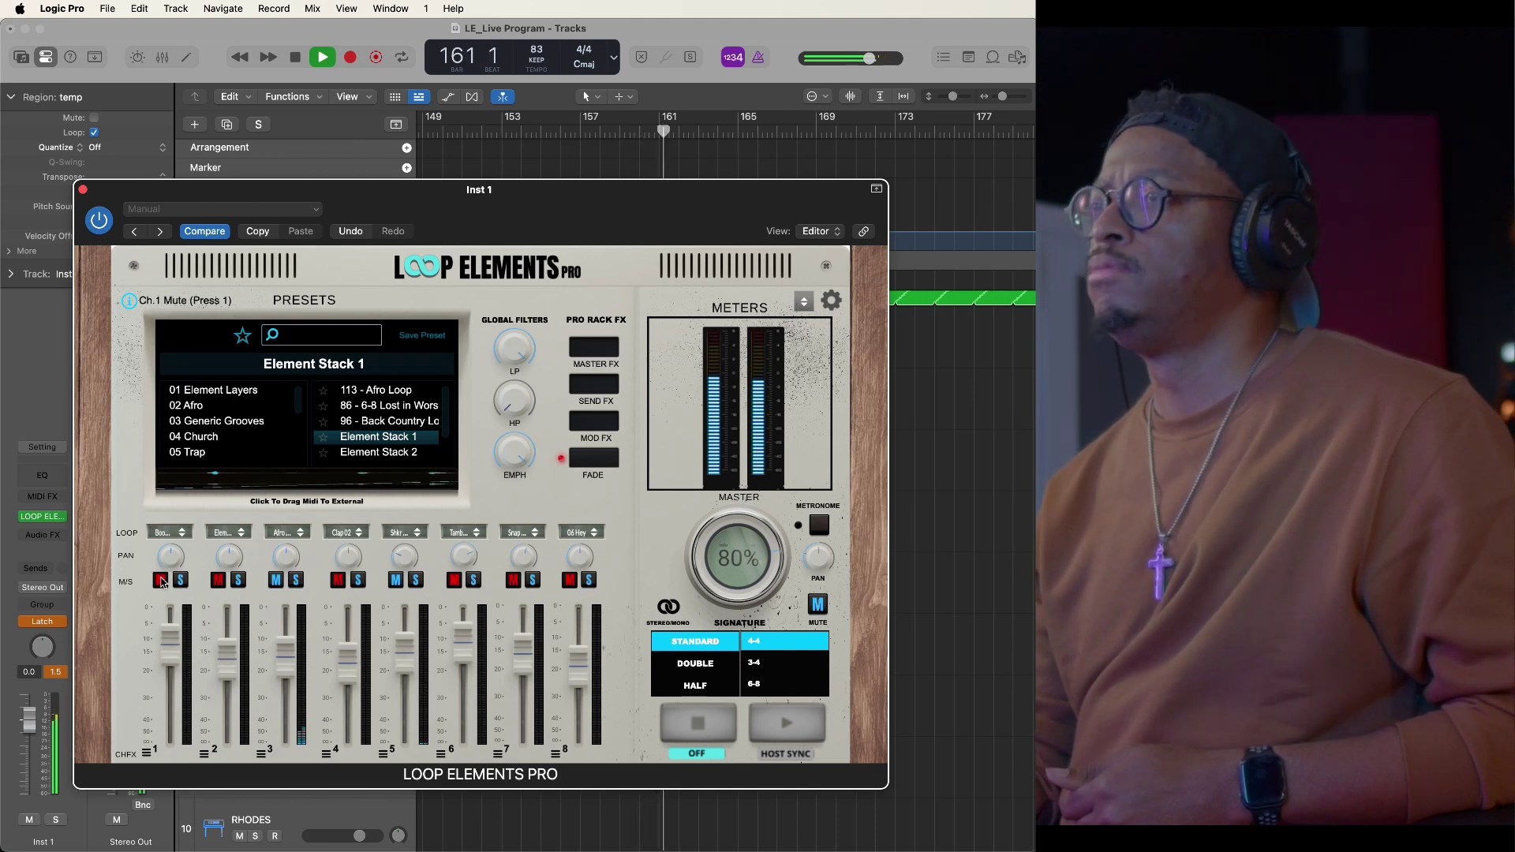
{"action": "left_click", "coordinate": [161, 580]}
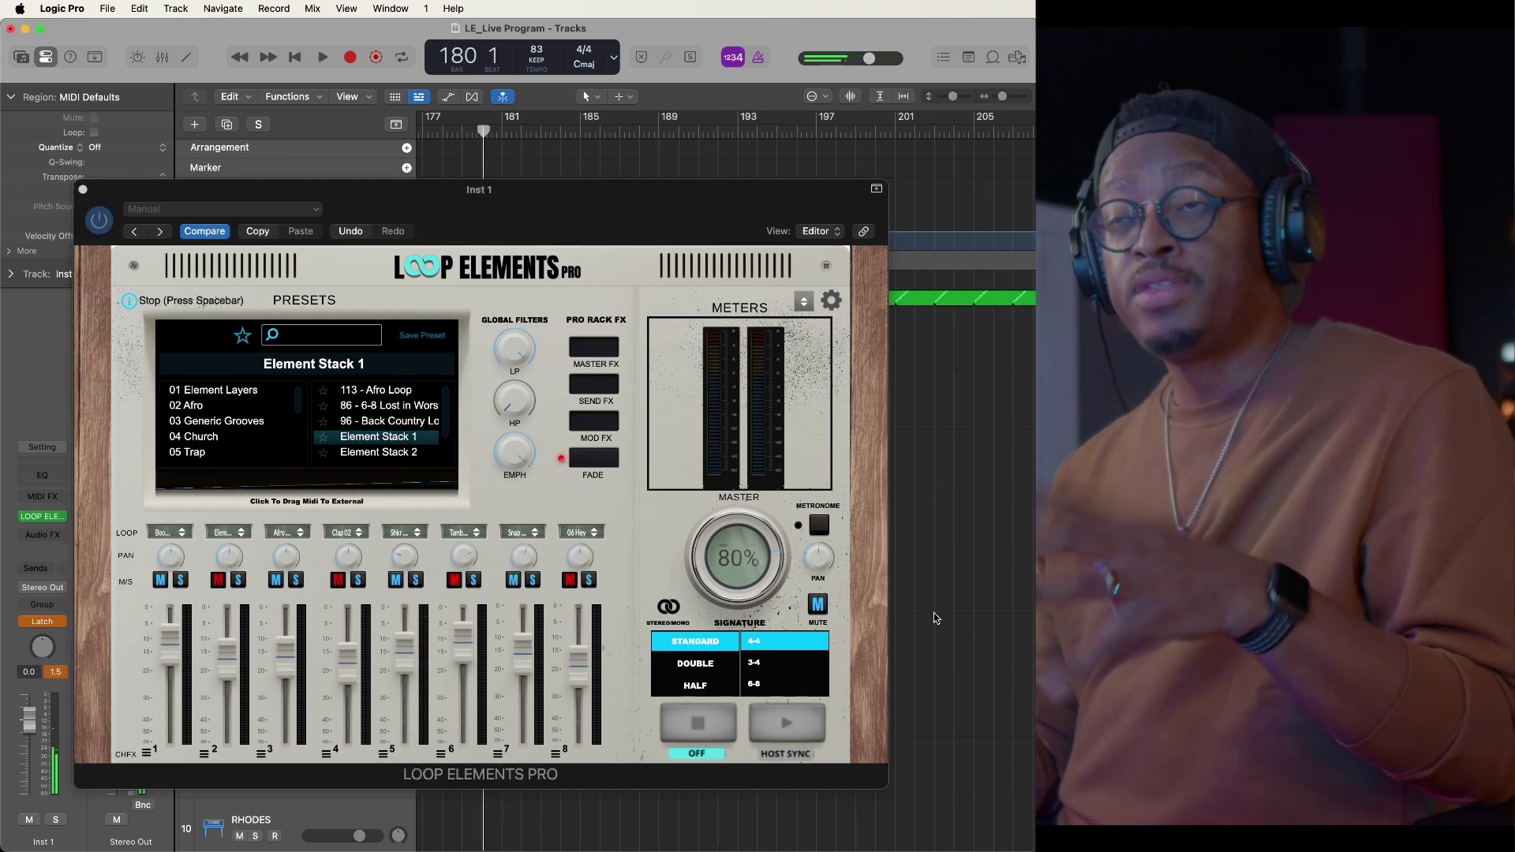
{"action": "left_click", "coordinate": [82, 189]}
- Play the session from bar 1 with Loop Elements Pro open to review the first song's mute automation
{"action": "scroll", "coordinate": [649, 472], "scroll_direction": "left", "scroll_amount": 10}
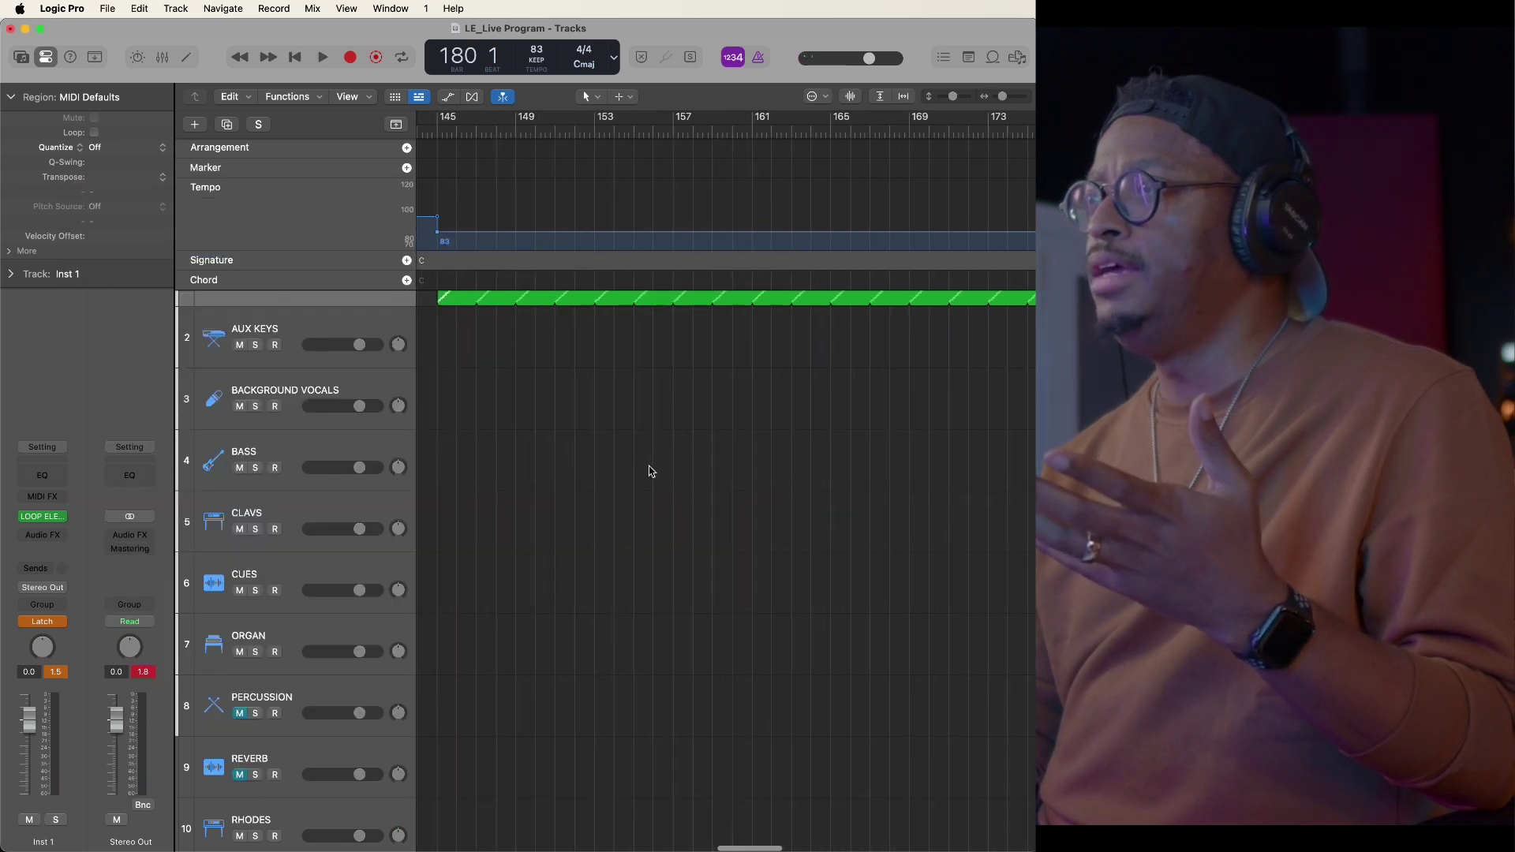
{"action": "scroll", "coordinate": [650, 471], "scroll_direction": "up", "scroll_amount": 2}
{"action": "scroll", "coordinate": [649, 471], "scroll_direction": "right", "scroll_amount": 1}
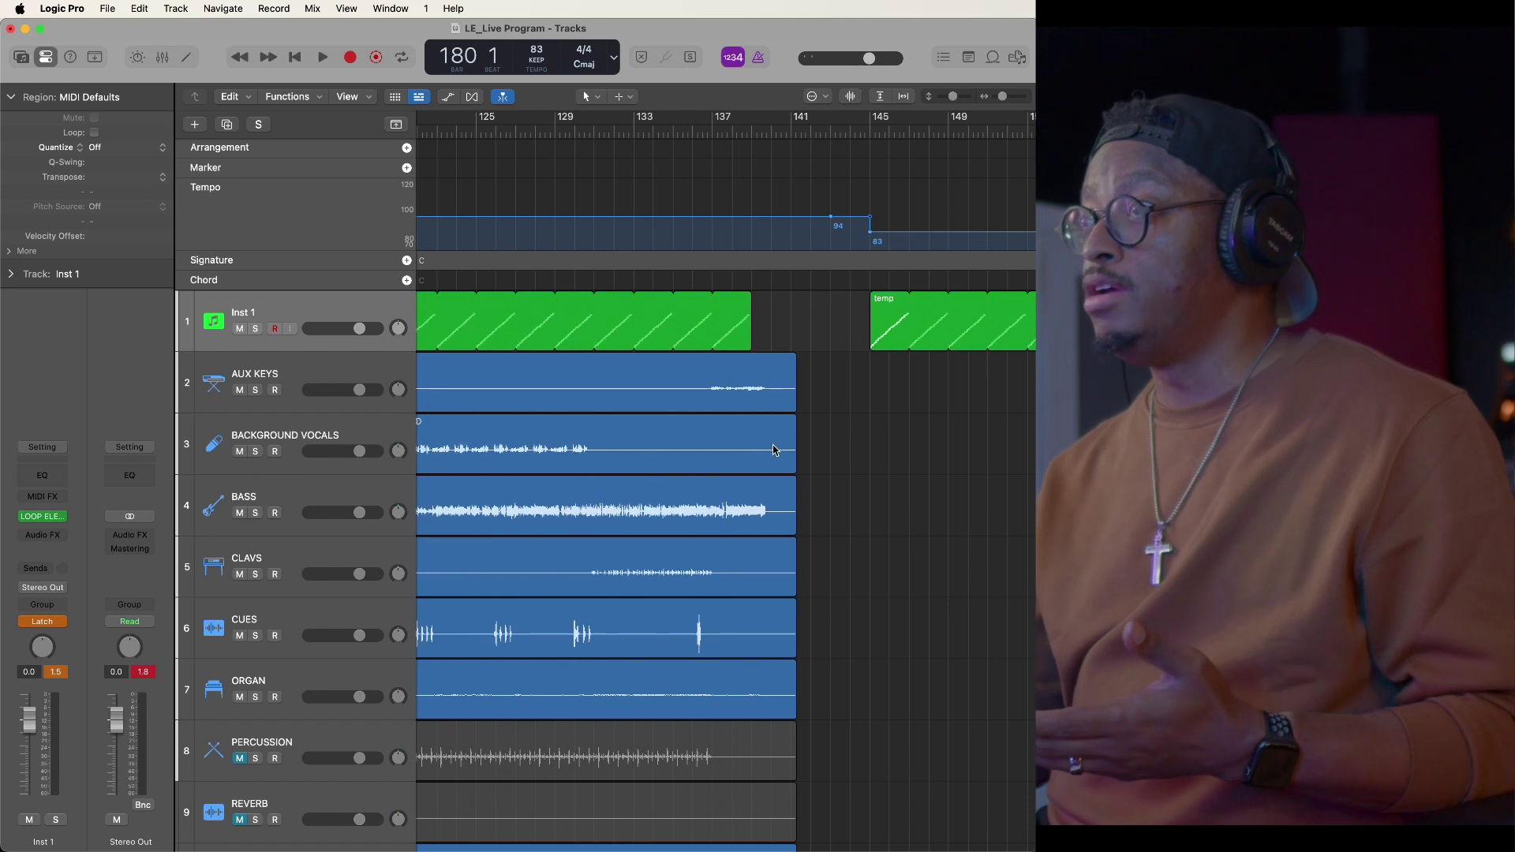
{"action": "key", "text": "super+Left"}
{"action": "key", "text": "super+Left"}
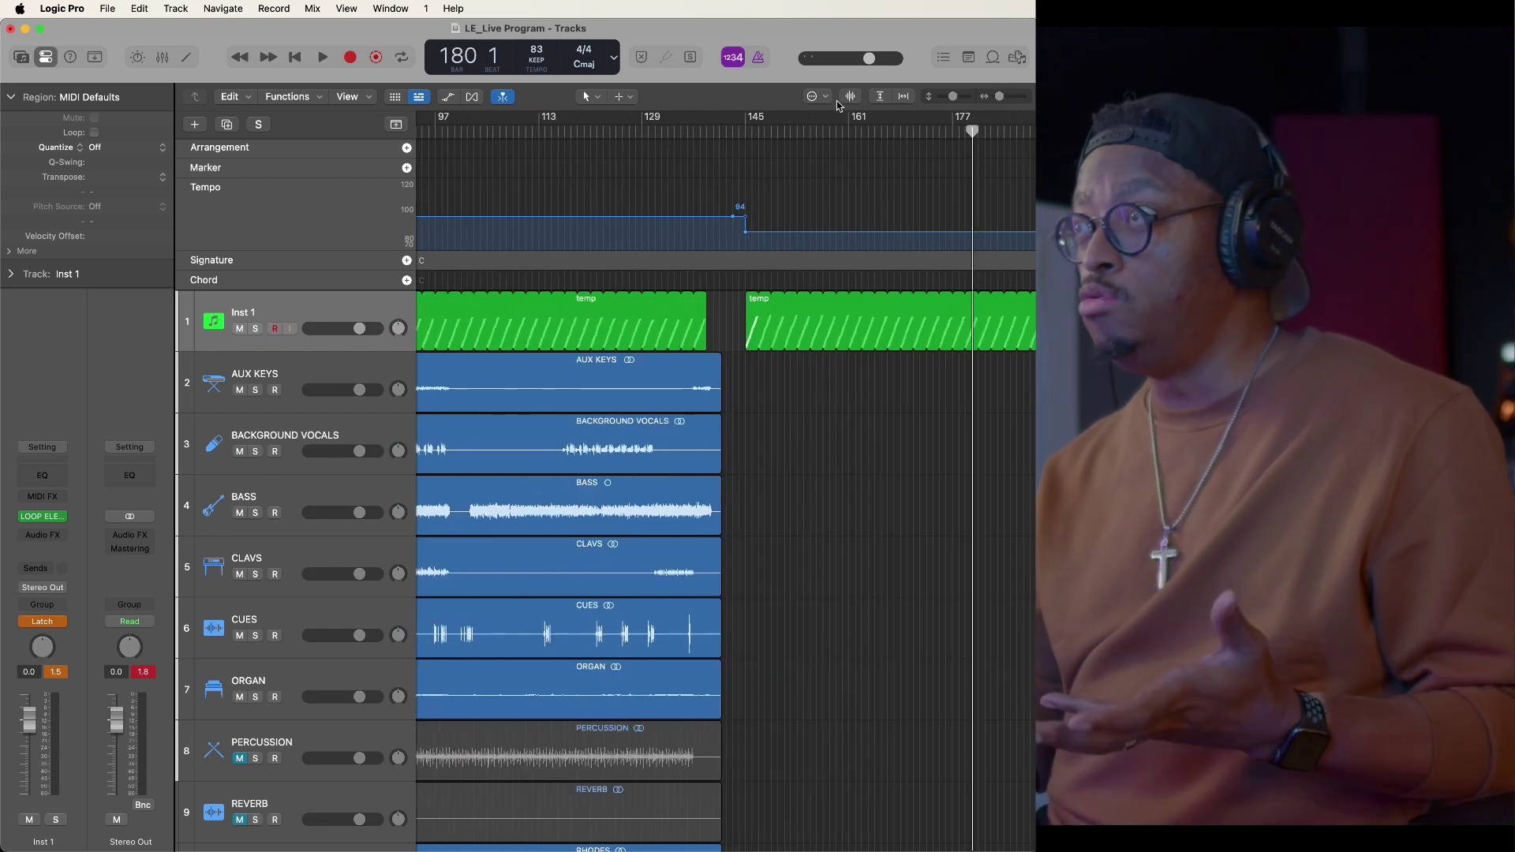
{"action": "left_click_drag", "start_coordinate": [972, 132], "coordinate": [415, 138]}
{"action": "key", "text": "space"}
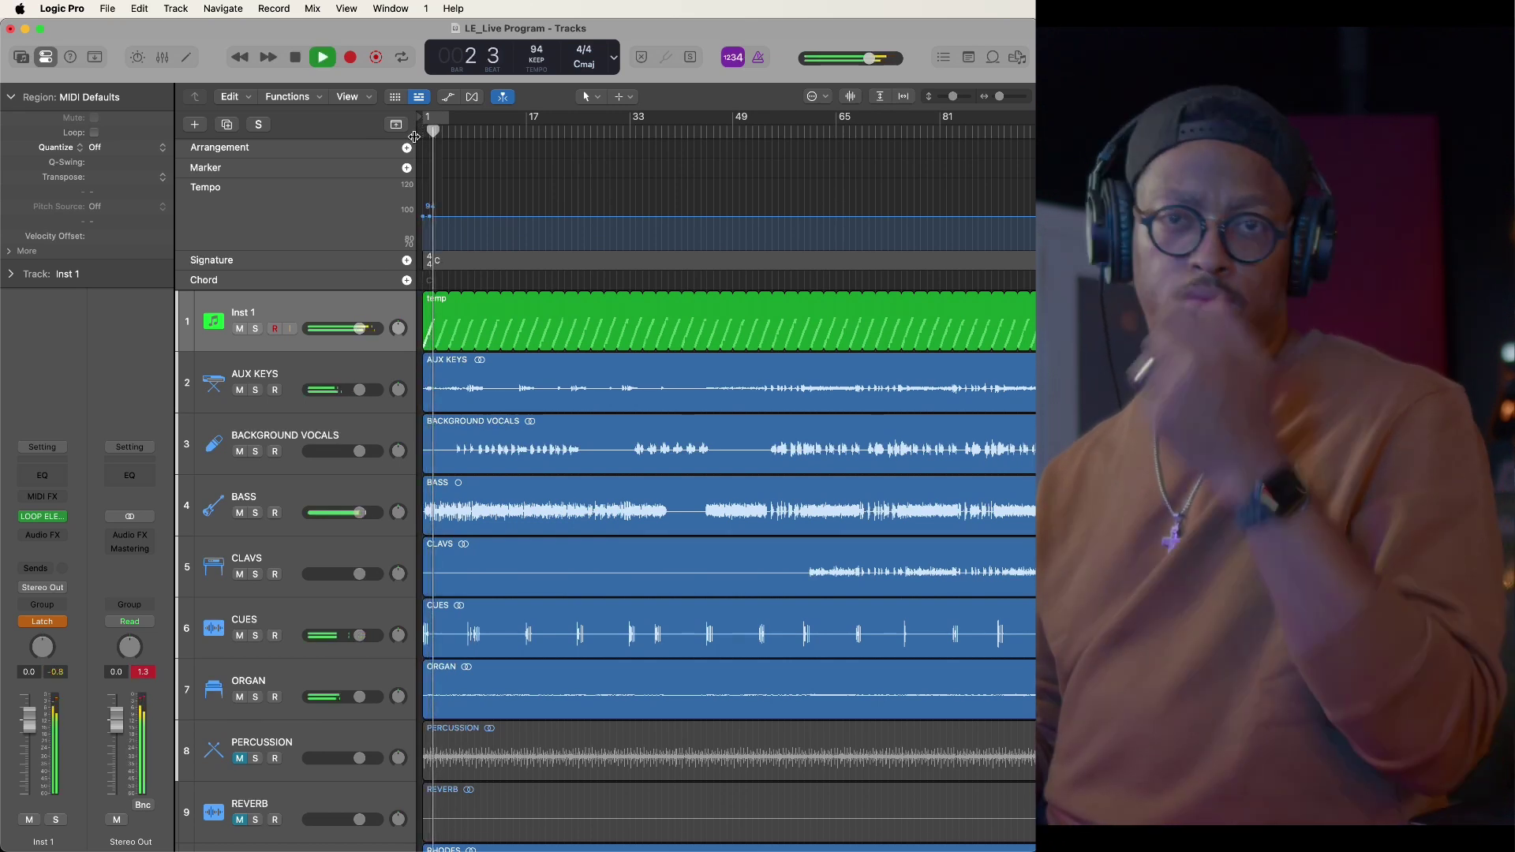
{"action": "left_click", "coordinate": [42, 516]}
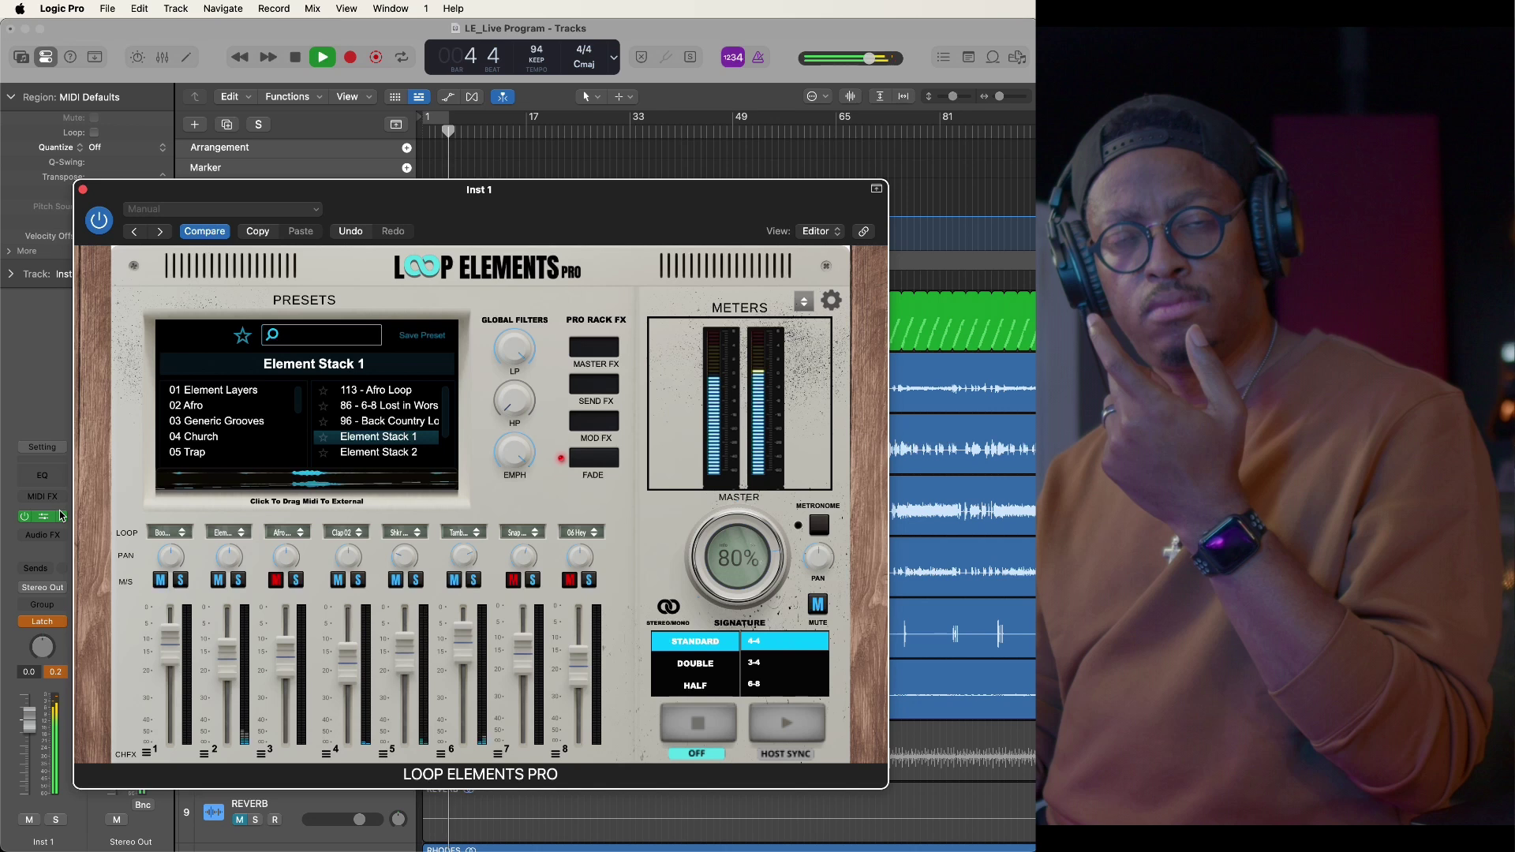
{"action": "key", "text": "space"}
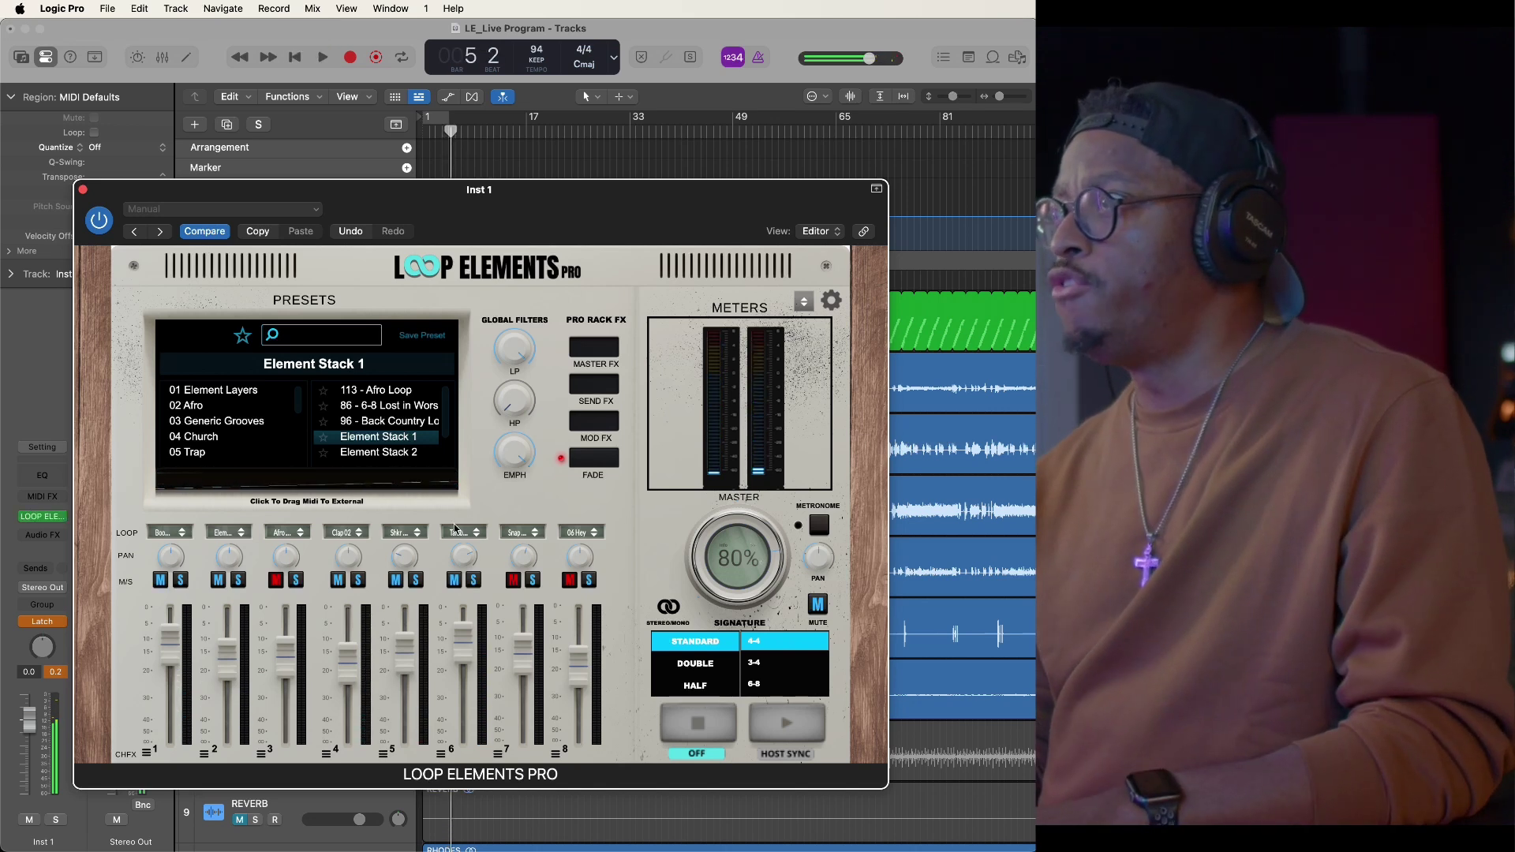
- Play the second section, starting just after bar 145, to review its separate channel mute automation
{"action": "left_click", "coordinate": [931, 425]}
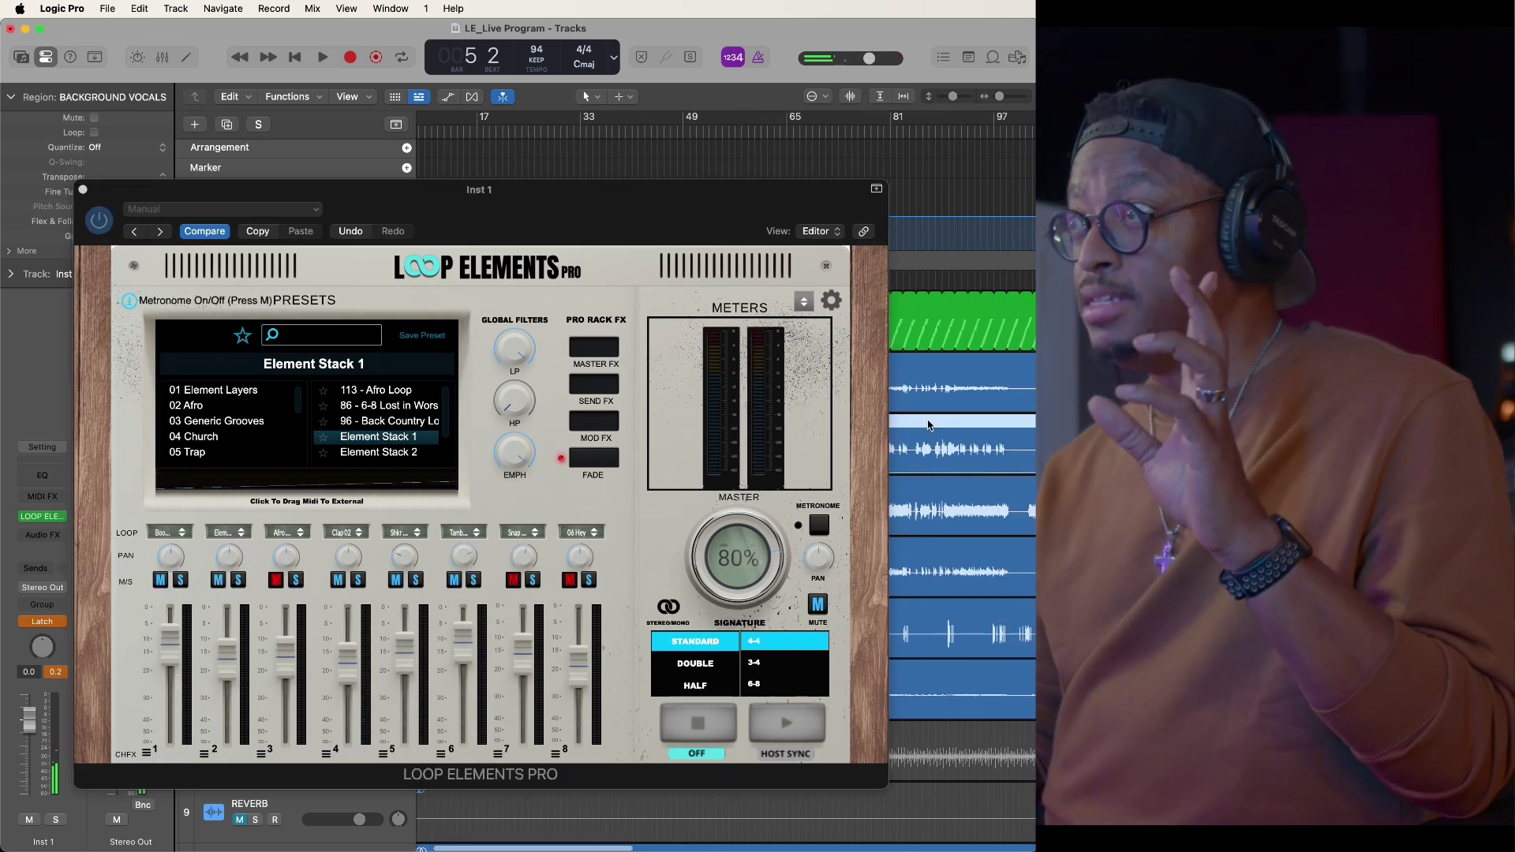
{"action": "scroll", "coordinate": [931, 425], "scroll_direction": "right", "scroll_amount": 10}
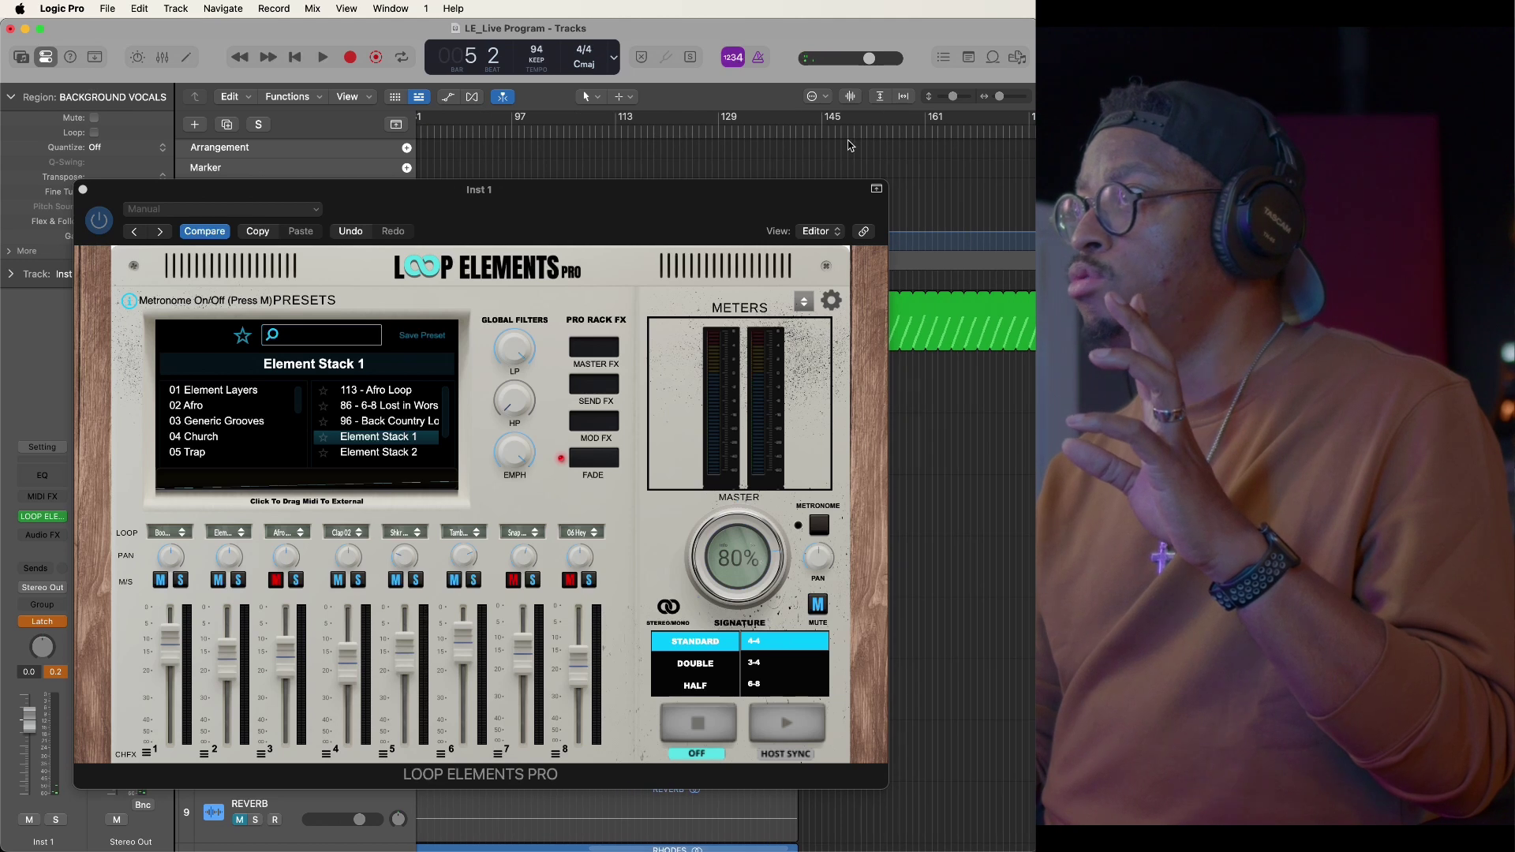
{"action": "double_click", "coordinate": [842, 126]}
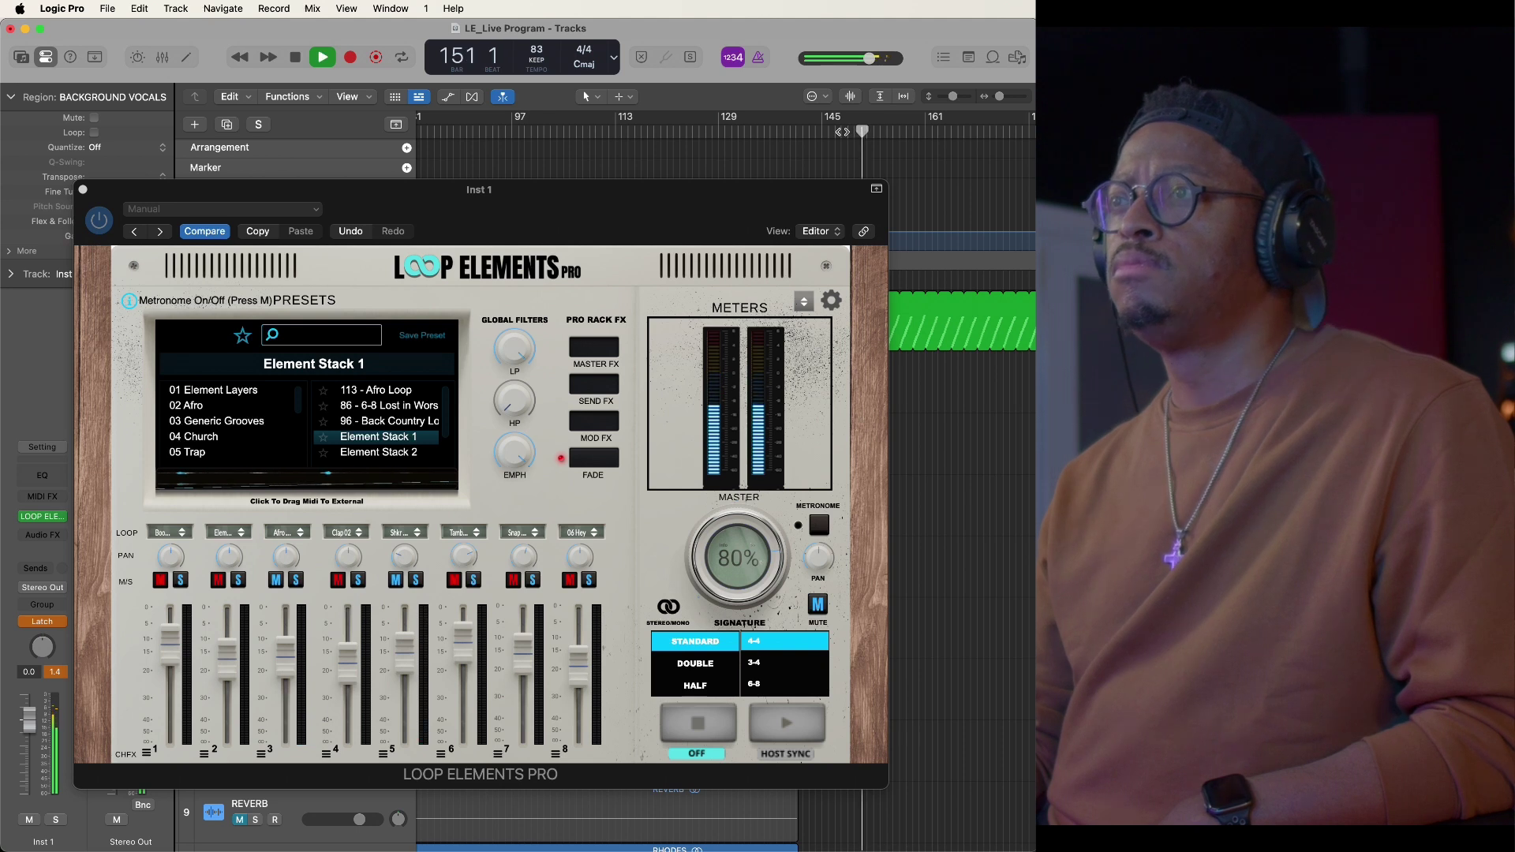
{"action": "key", "text": "space"}
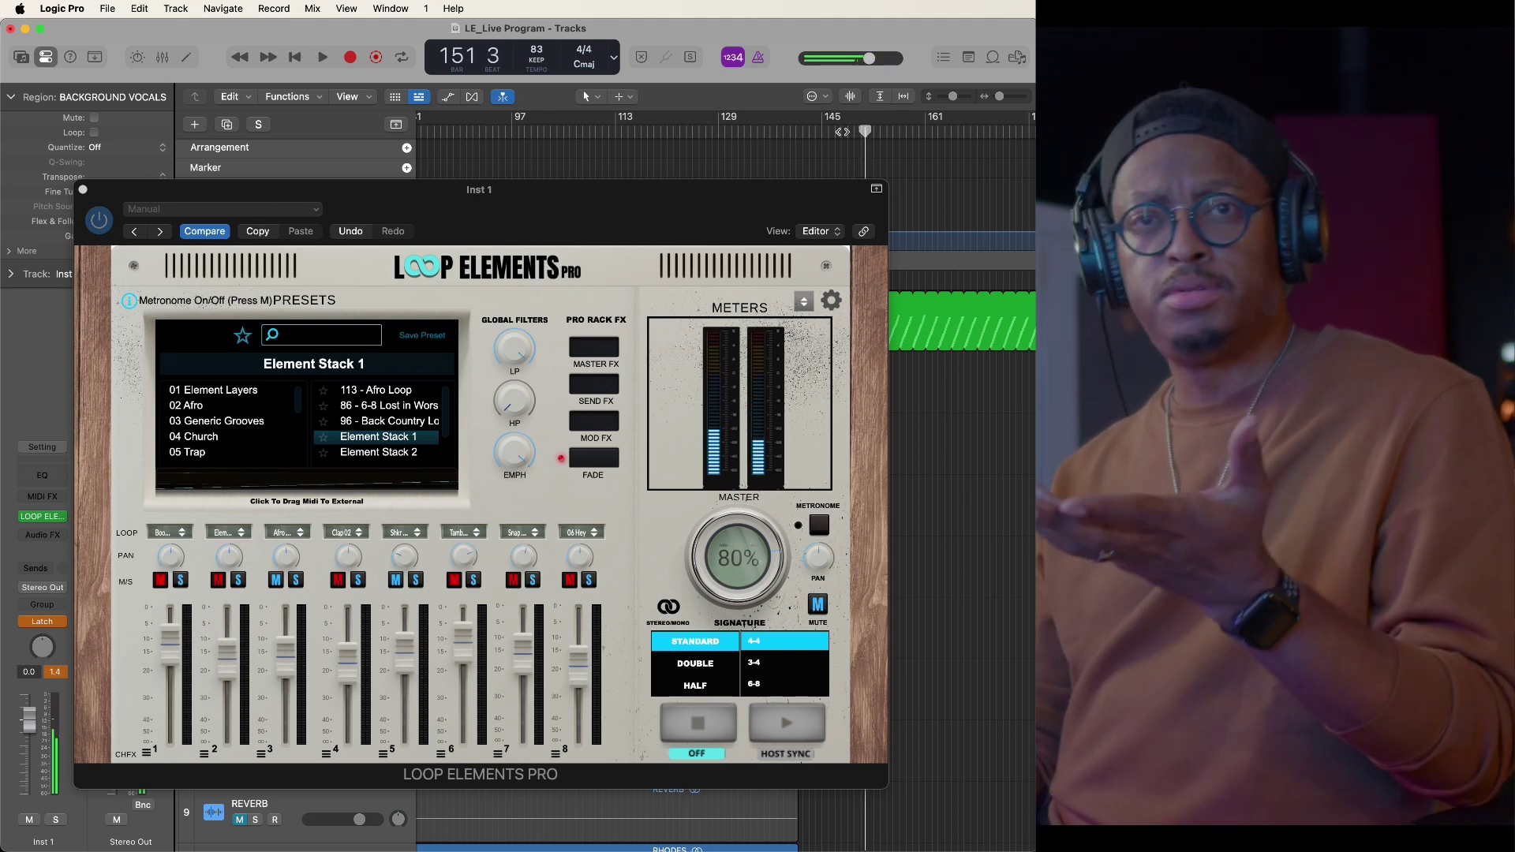